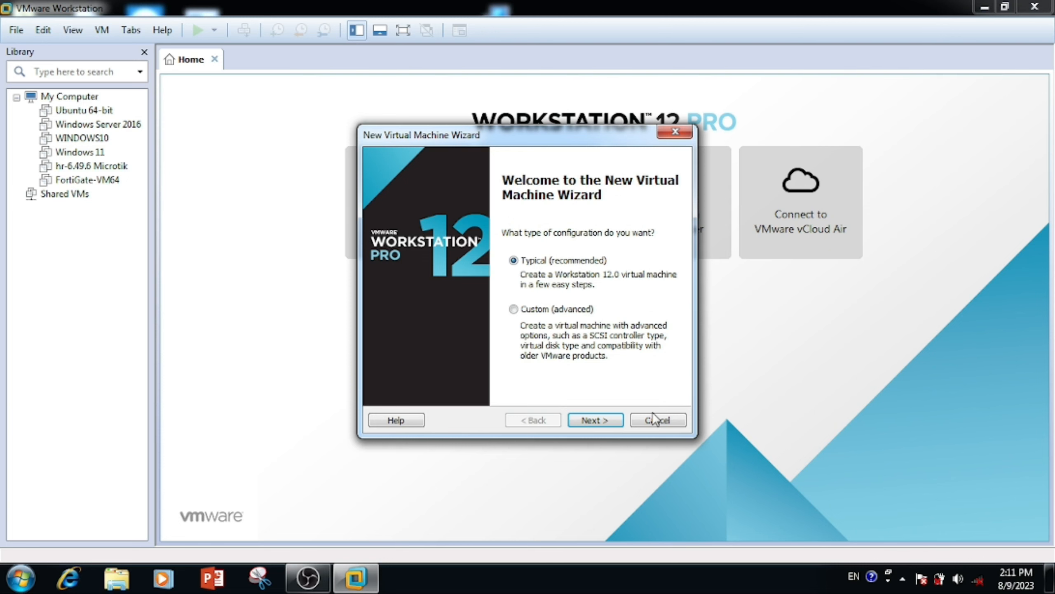
Step: Start a typical new VM that installs from the kali-linux-2023.2a-installer-amd64.iso disc image
click(592, 423)
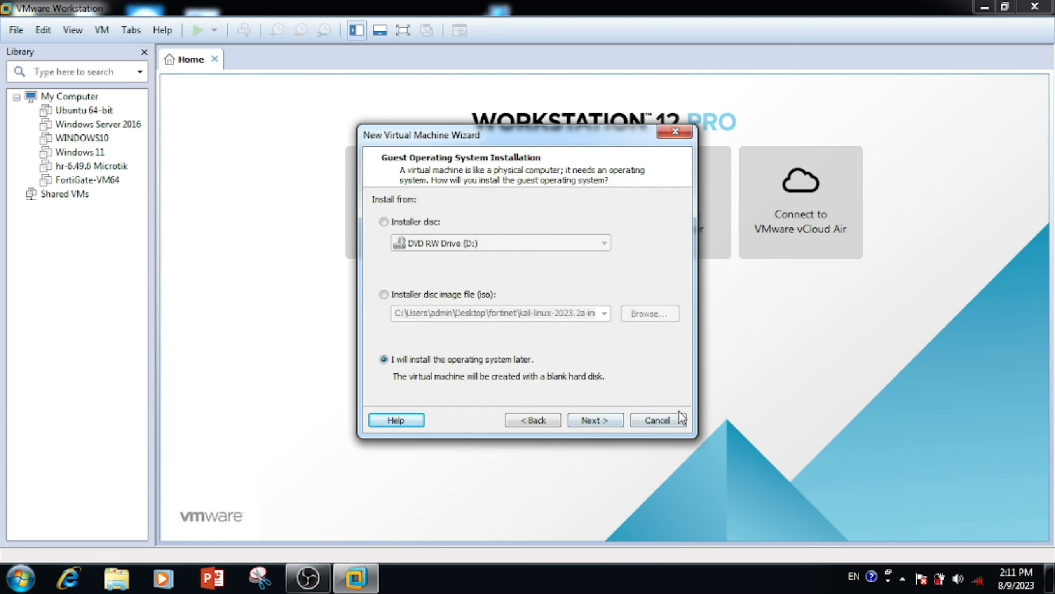
click(411, 295)
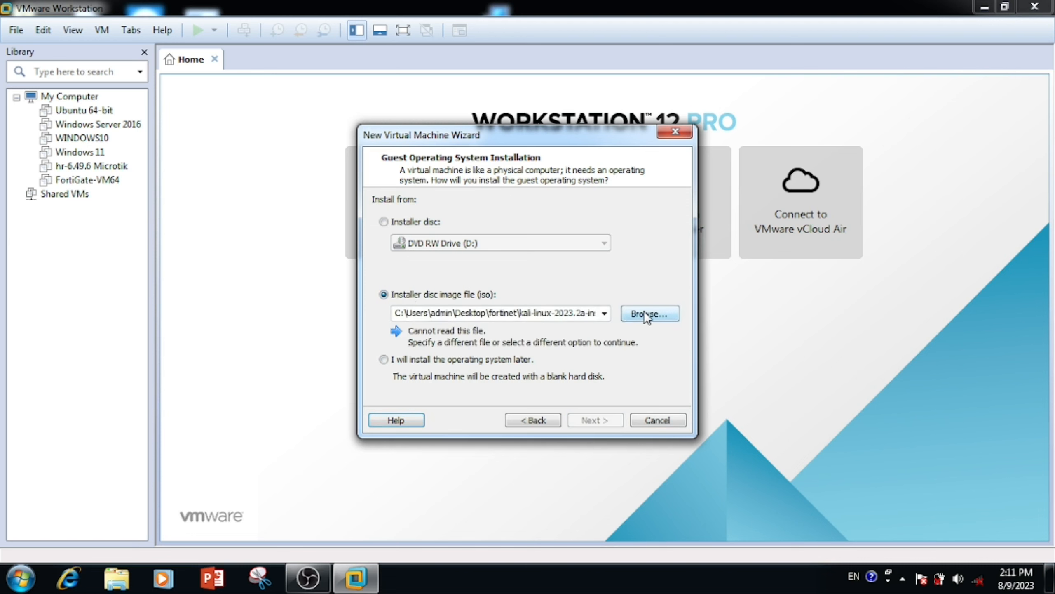
click(646, 315)
double_click(562, 291)
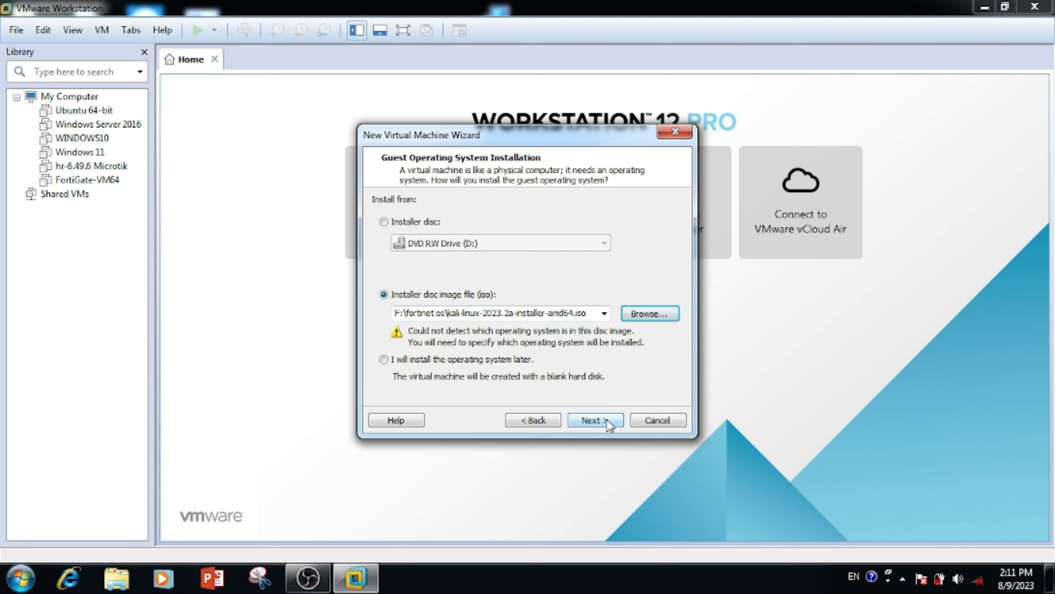
click(606, 419)
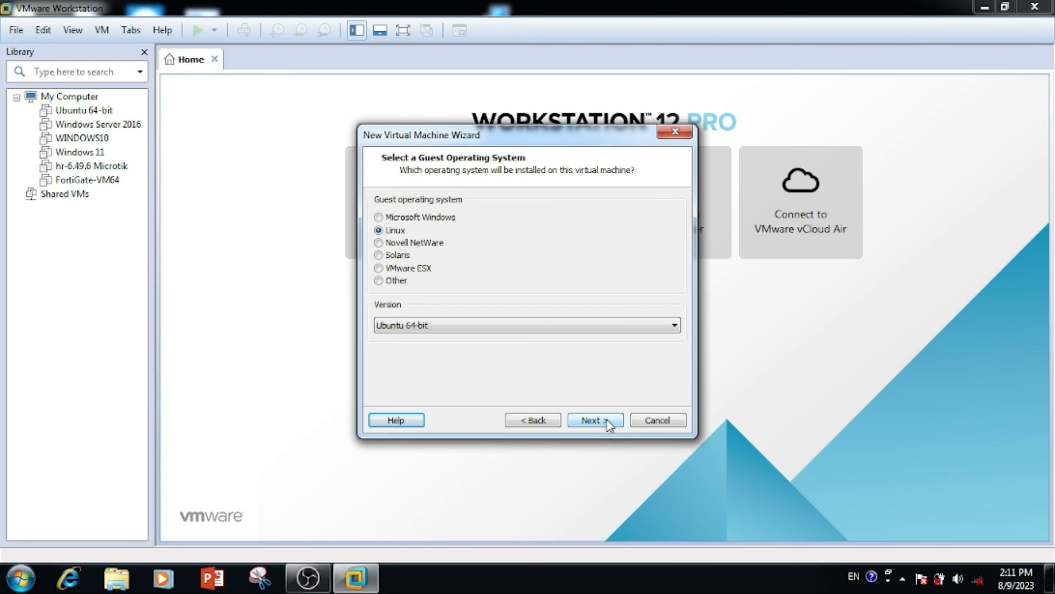
Step: Keep Linux Ubuntu 64-bit, name the VM Kali-Linux and place it in F:\Kali-linux
click(606, 419)
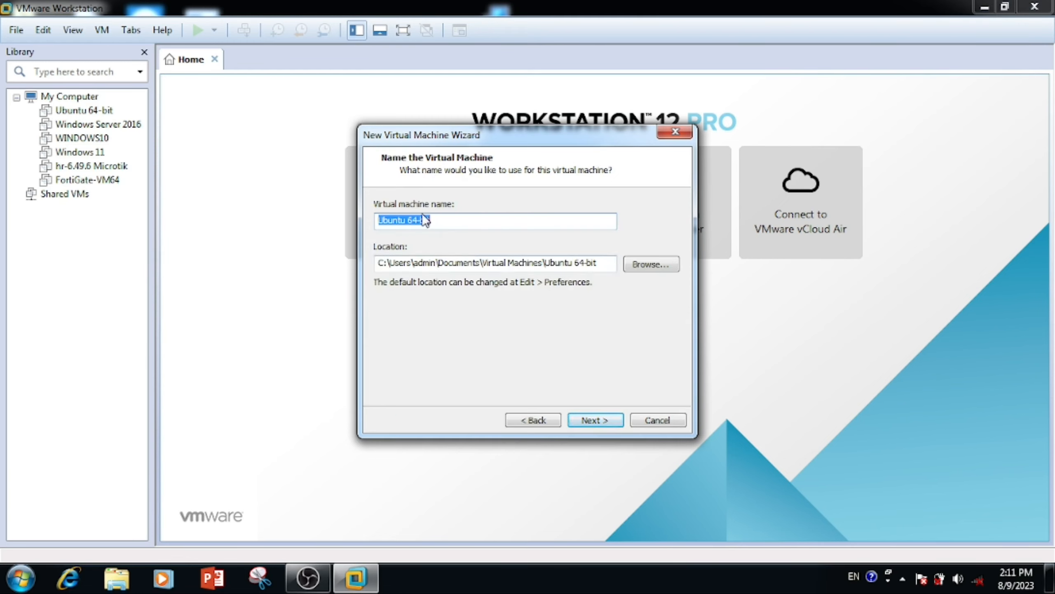
text(Kali-Linux)
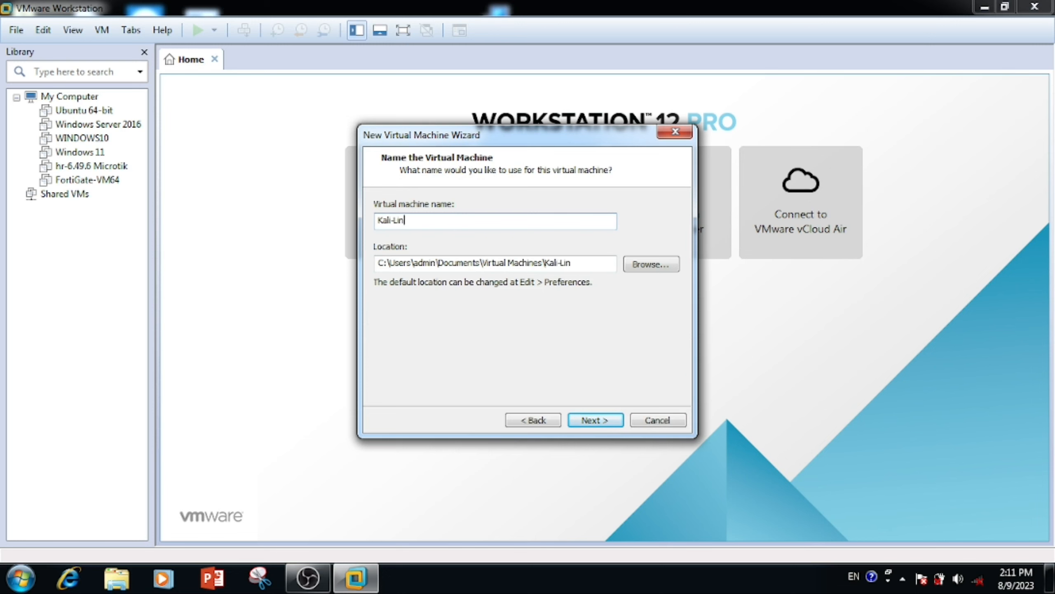
click(642, 267)
drag(630, 254, 636, 301)
click(469, 285)
click(493, 278)
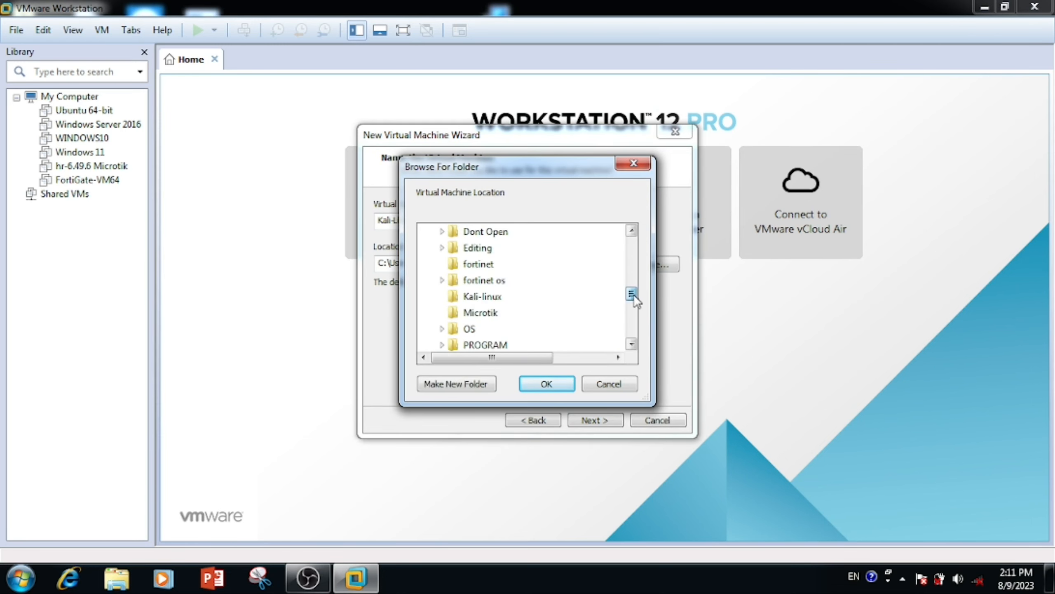
click(461, 301)
click(546, 384)
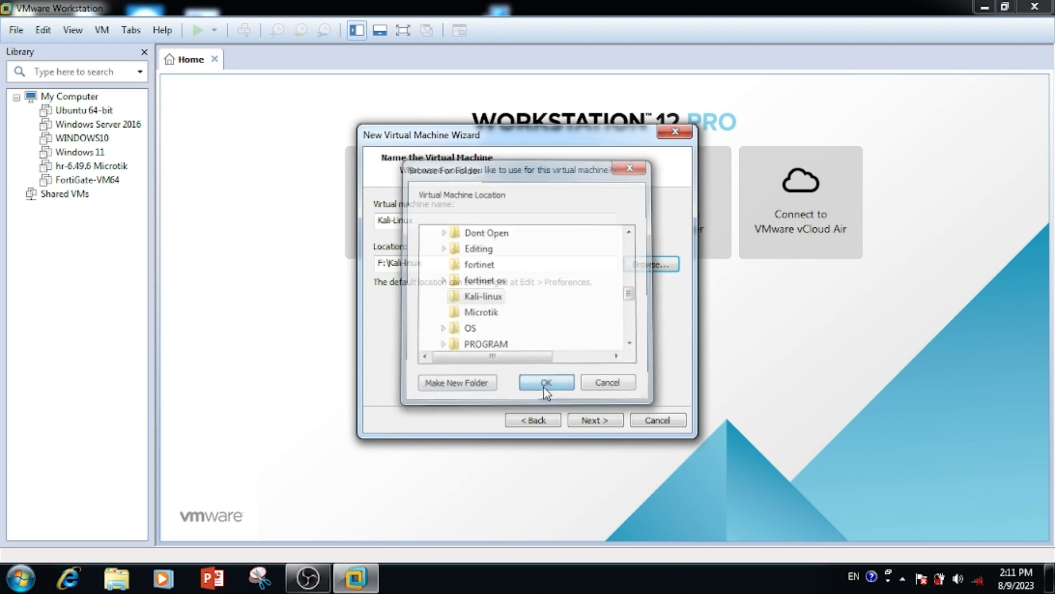
Step: Give the VM a 20 GB virtual disk stored as a single file
click(601, 419)
click(392, 293)
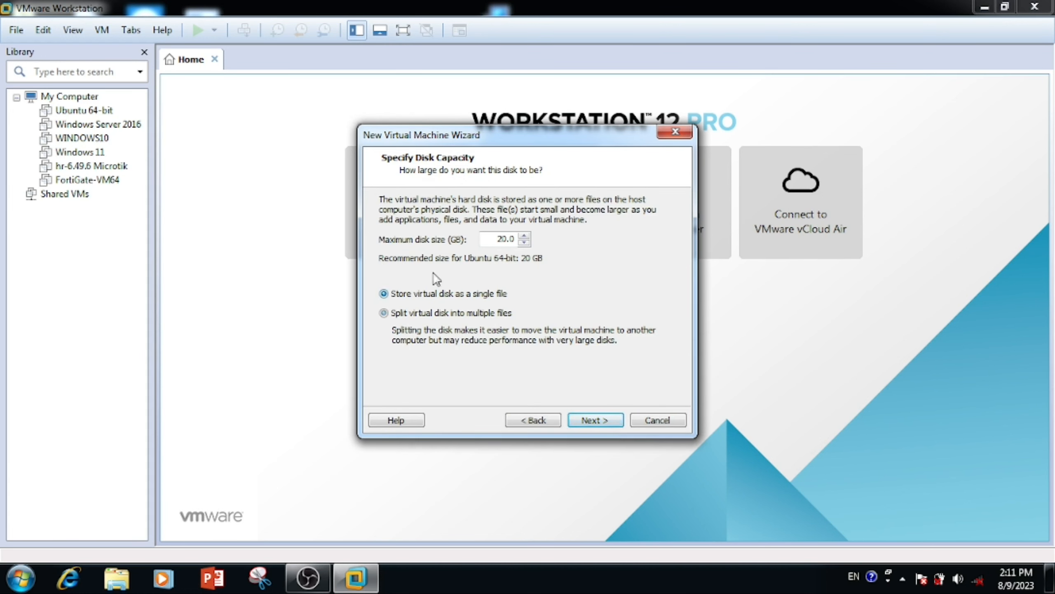
click(604, 421)
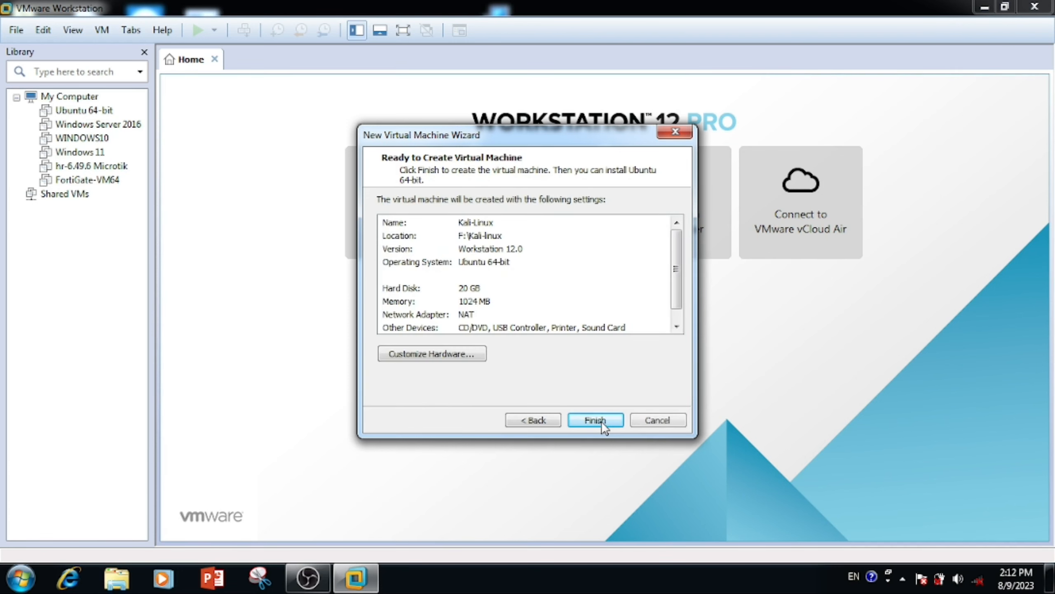
Step: Set the VM hardware to 2 GB memory and 2 processors
click(467, 355)
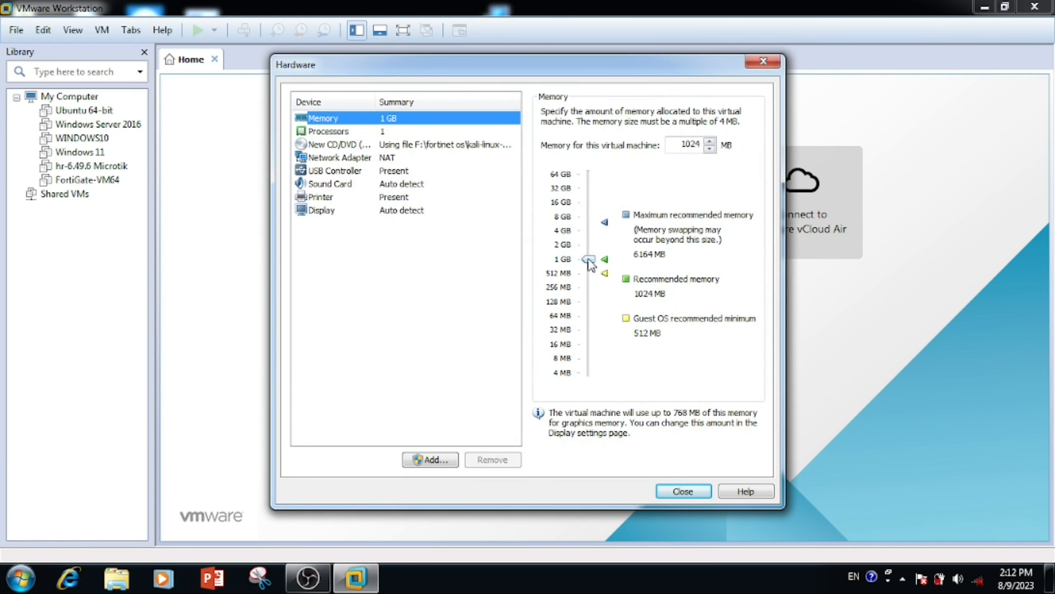
drag(588, 259, 588, 244)
click(349, 132)
click(669, 111)
click(686, 127)
click(428, 146)
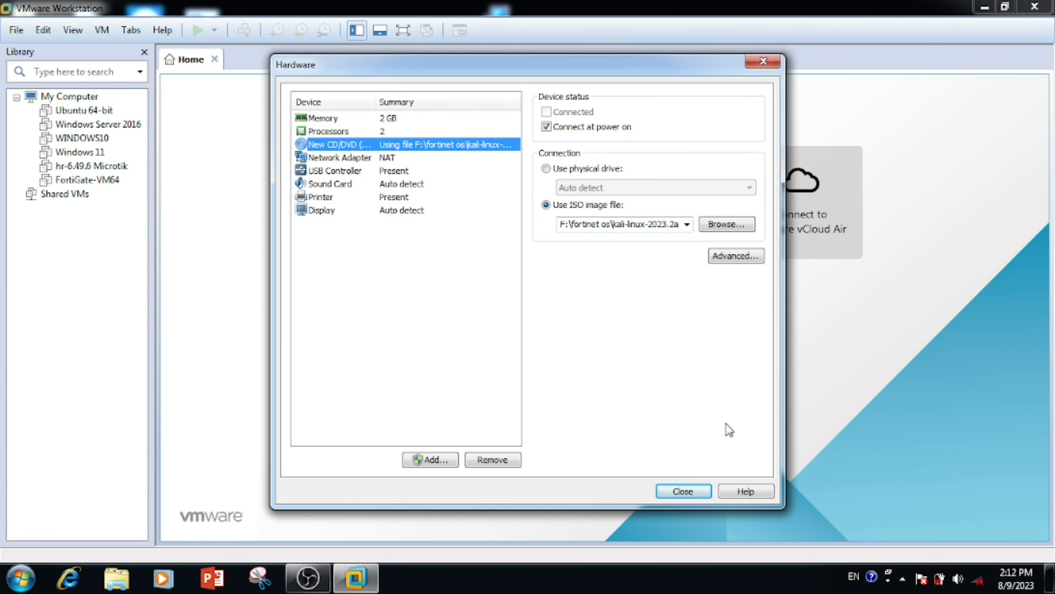
click(683, 491)
Step: Create the Kali-Linux VM, power it on and view it full screen
click(598, 424)
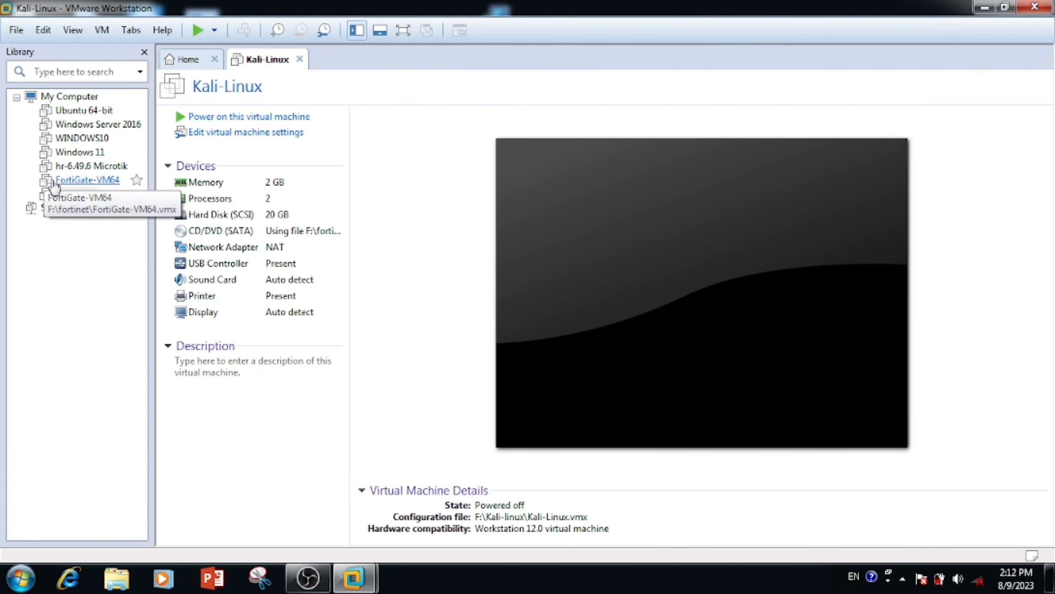
click(207, 118)
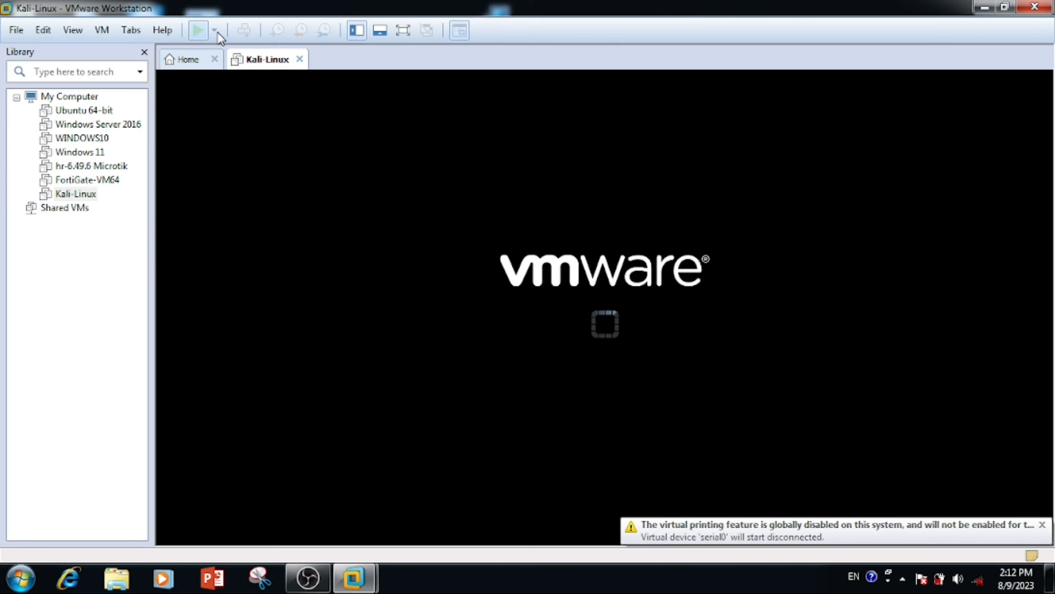
click(403, 31)
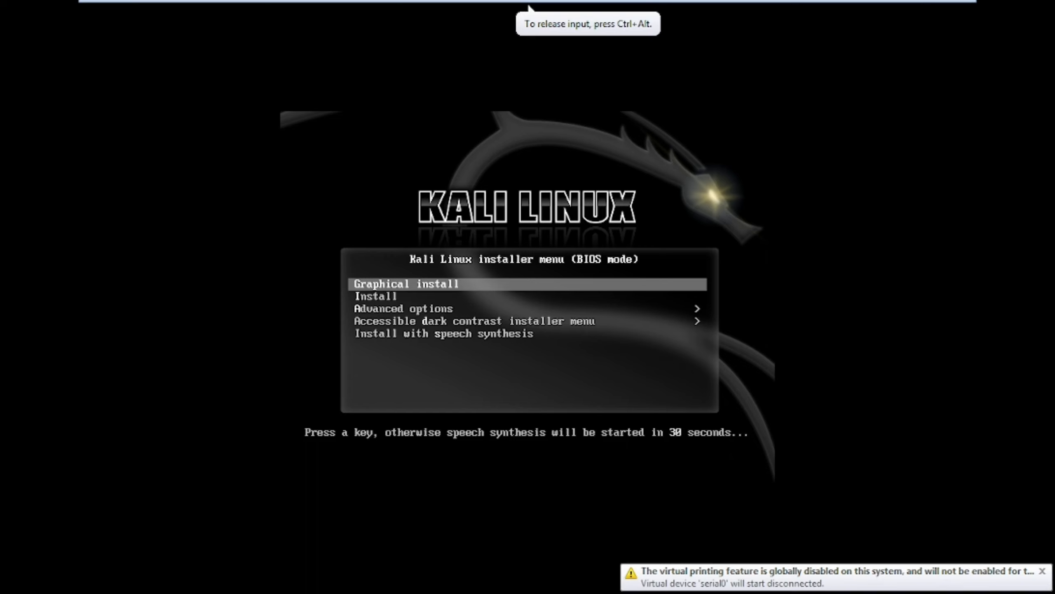
Step: Start Graphical install with English language, United States location and American English keyboard
key(Up)
key(Up)
key(Up)
key(Up)
key(Up)
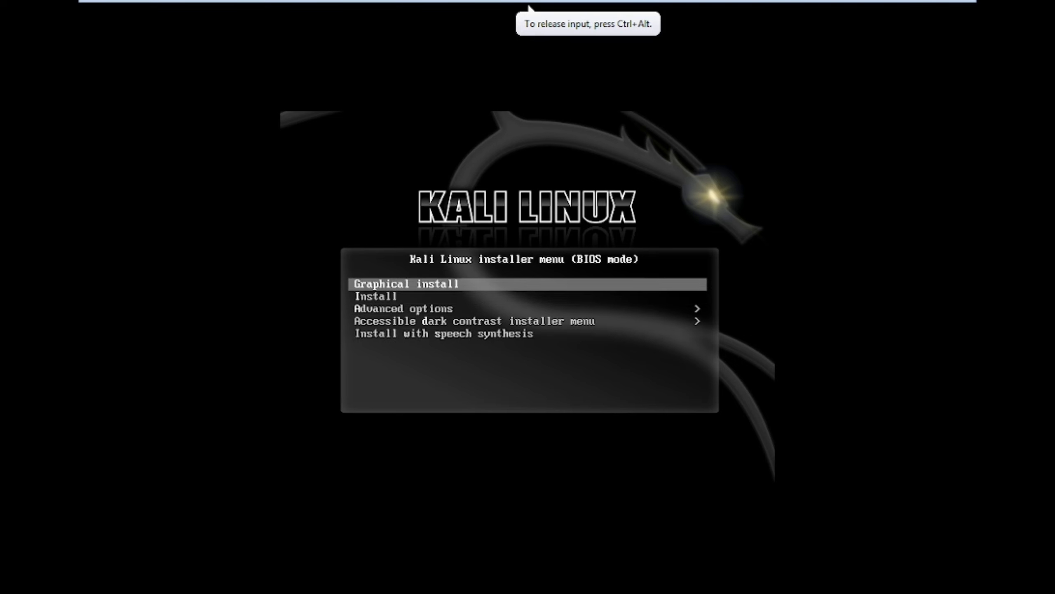
key(Return)
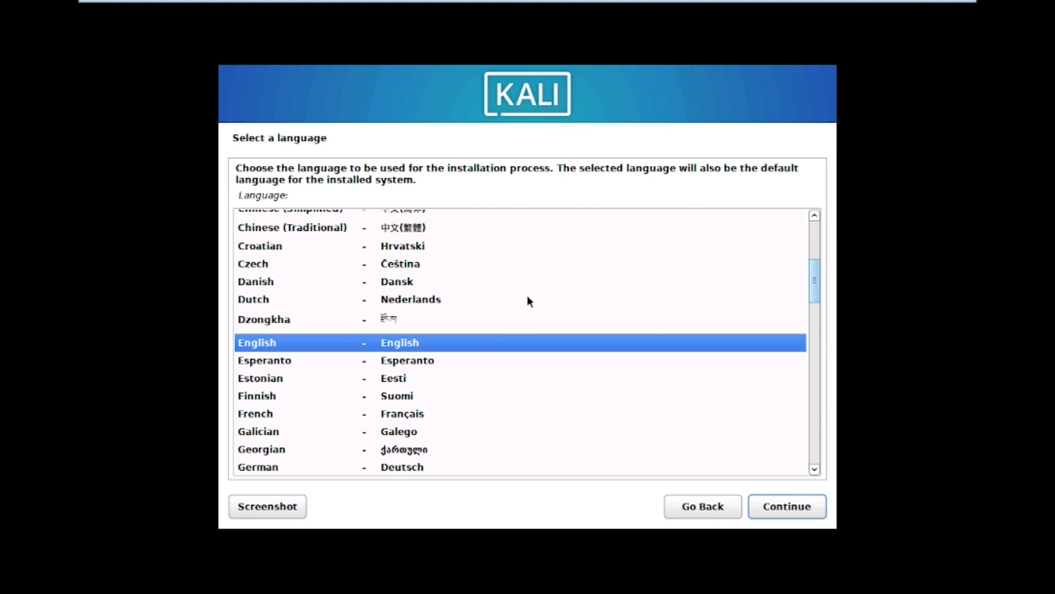
click(803, 511)
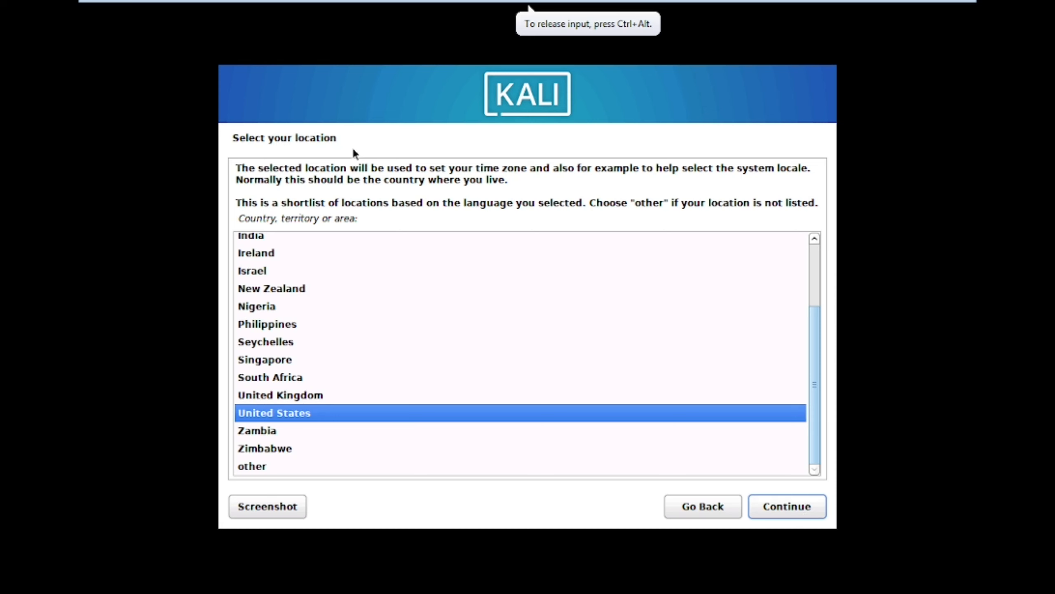
click(816, 510)
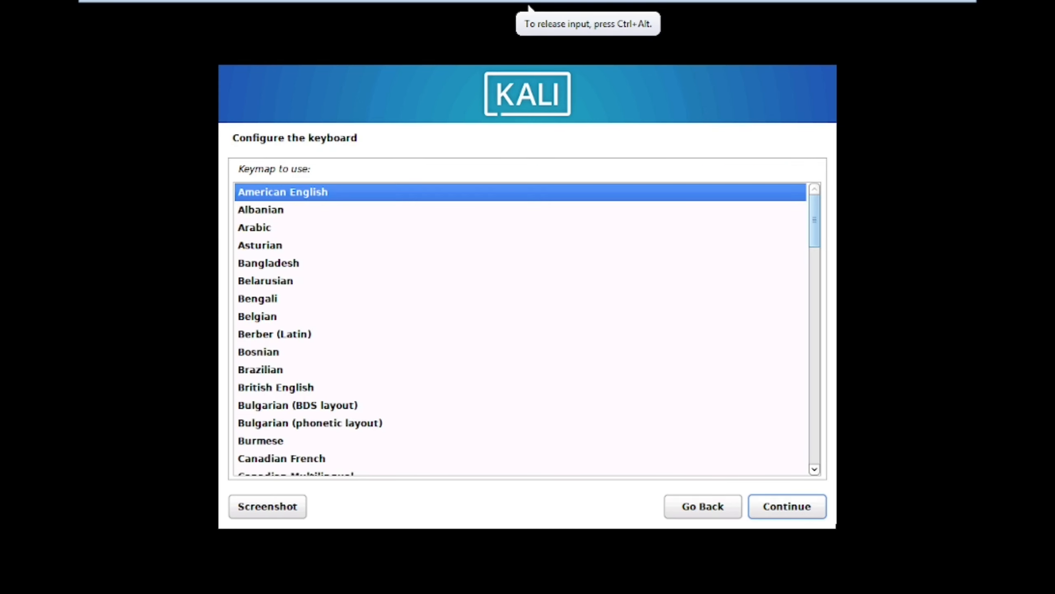
click(781, 503)
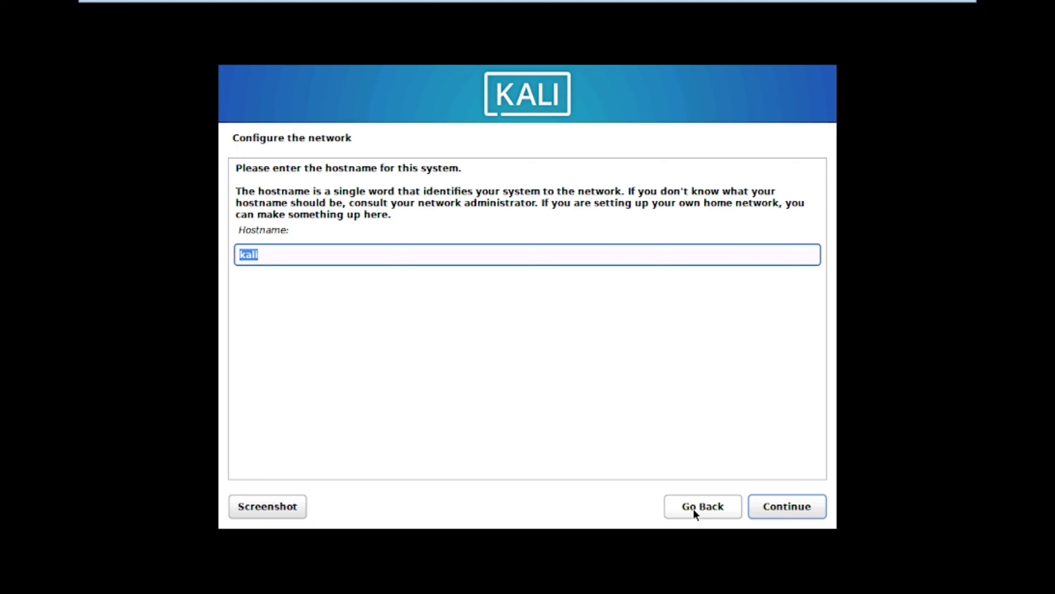
Step: Set the hostname to kali-server and leave the domain name empty
key(End)
text(-server)
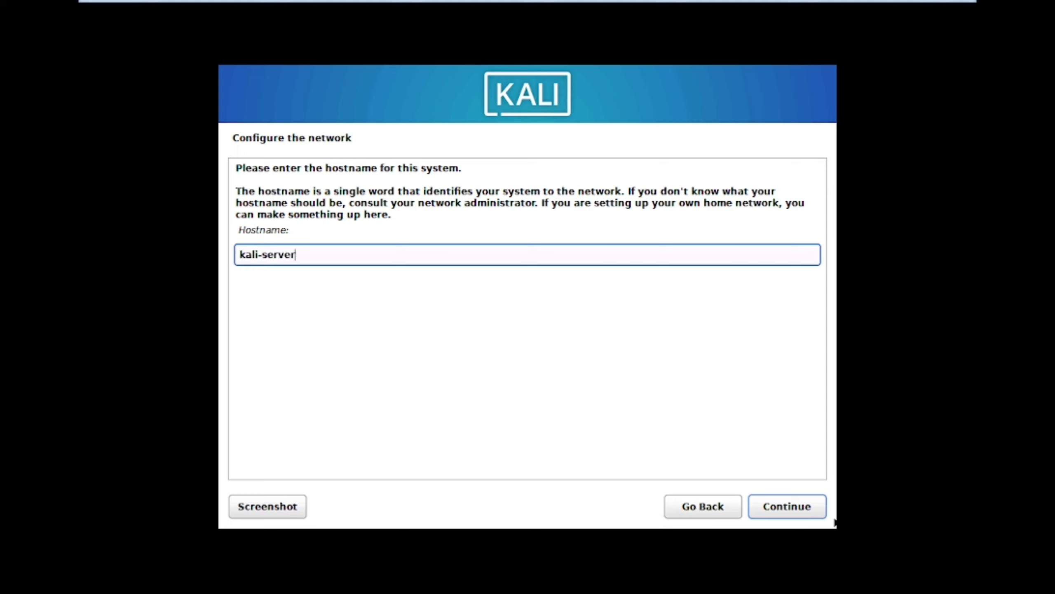
click(810, 515)
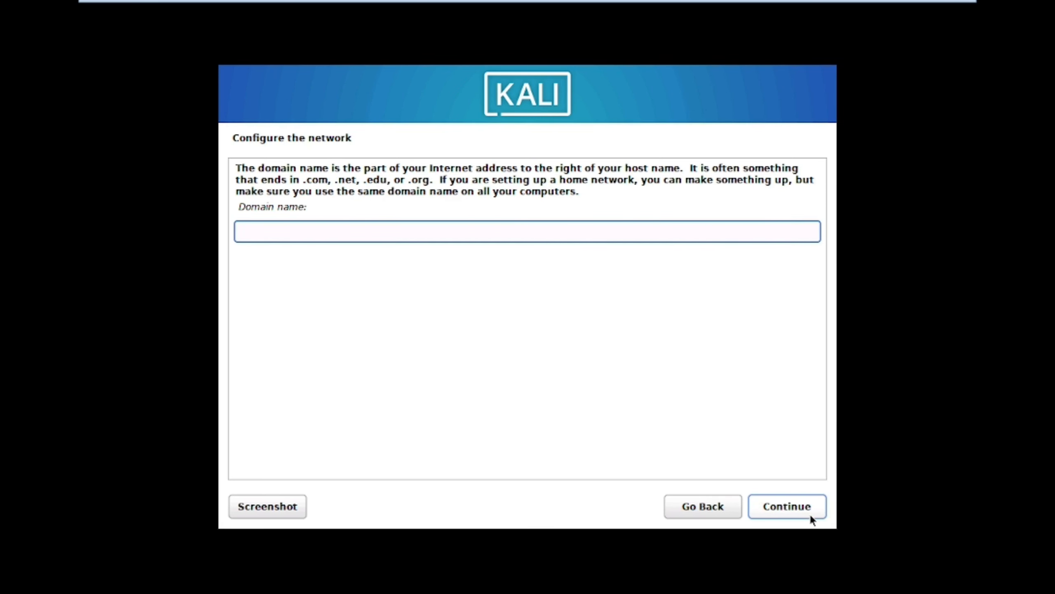
click(809, 514)
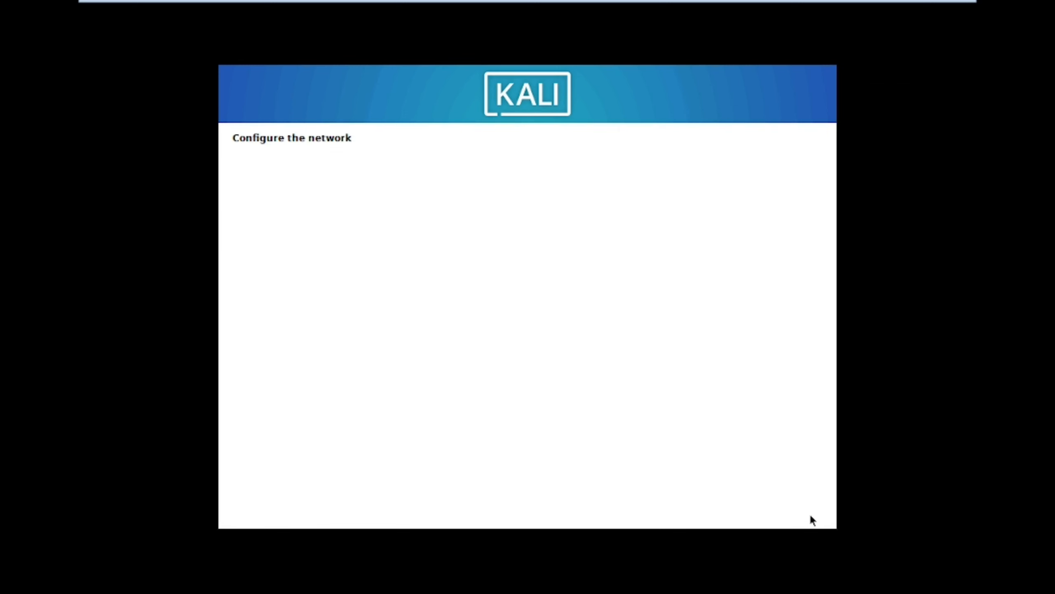
Step: Enter the new user's full name and accept the suggested username
text(dream)
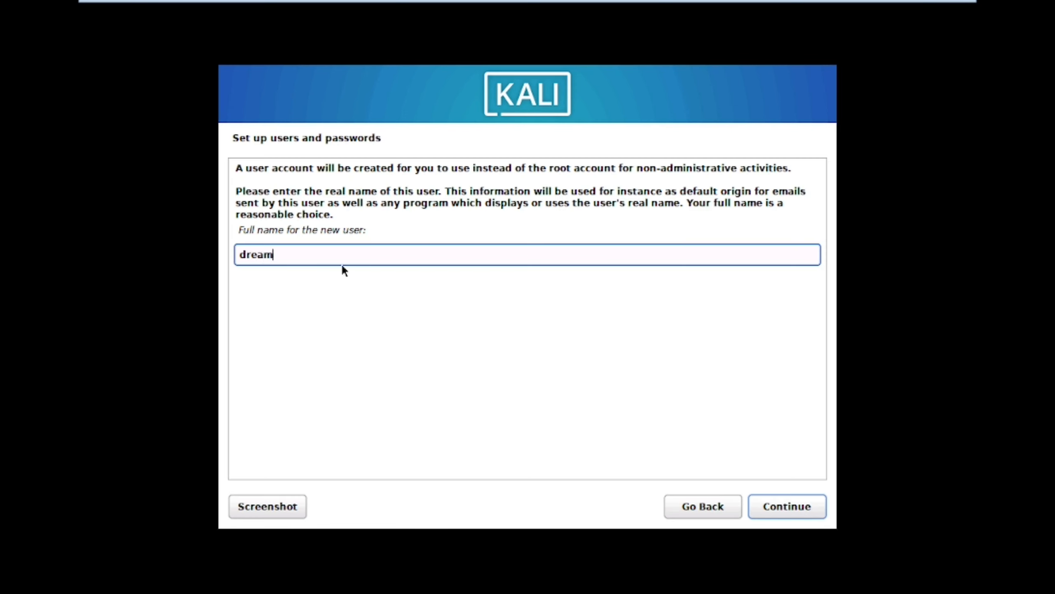
click(791, 506)
click(777, 507)
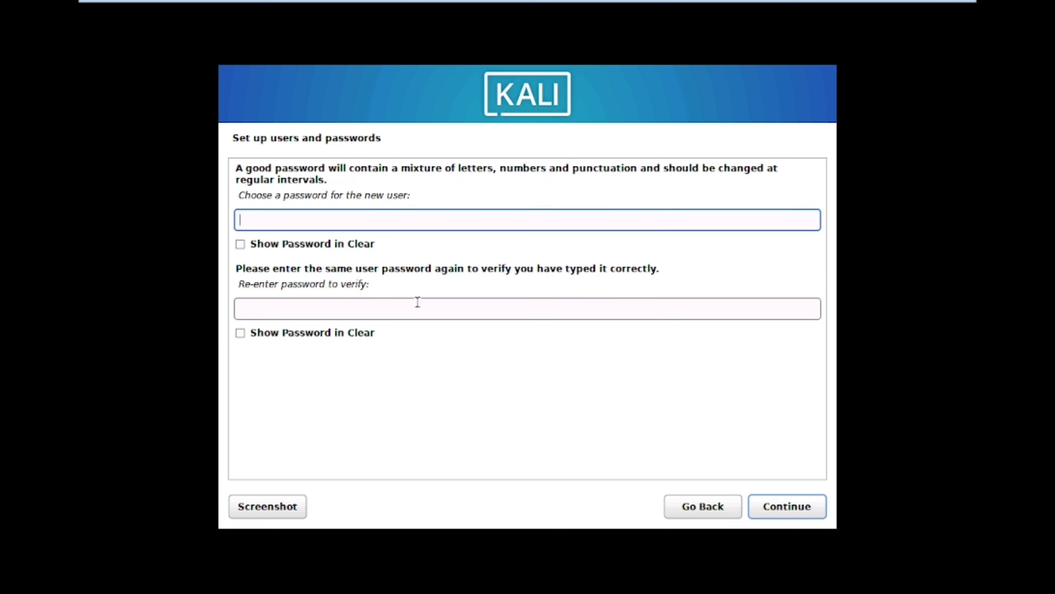
Step: Type the account password and re-enter it to confirm
text(●●●●●@123)
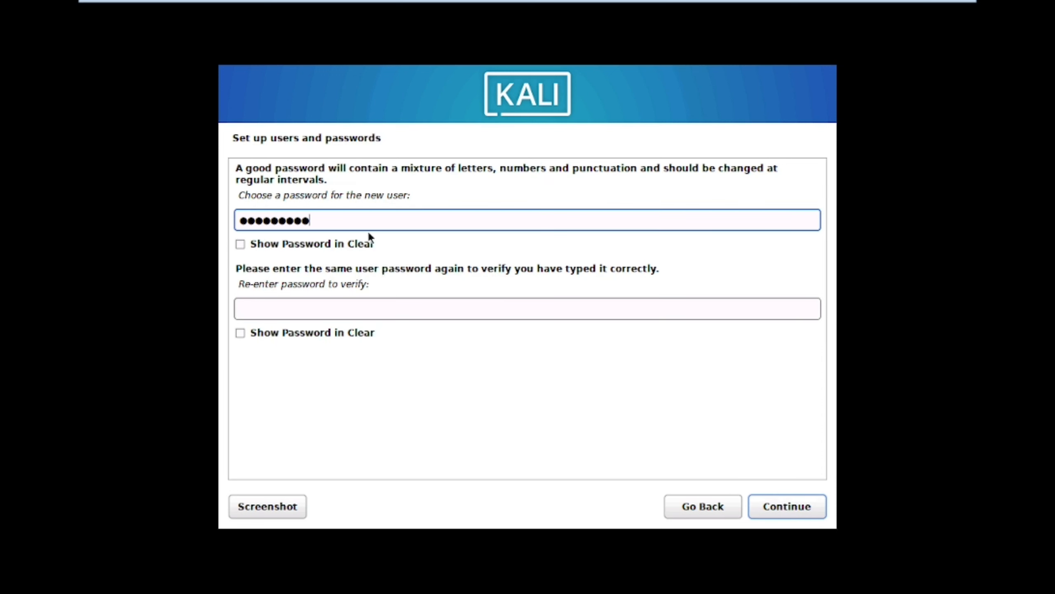
click(277, 244)
click(277, 245)
click(276, 311)
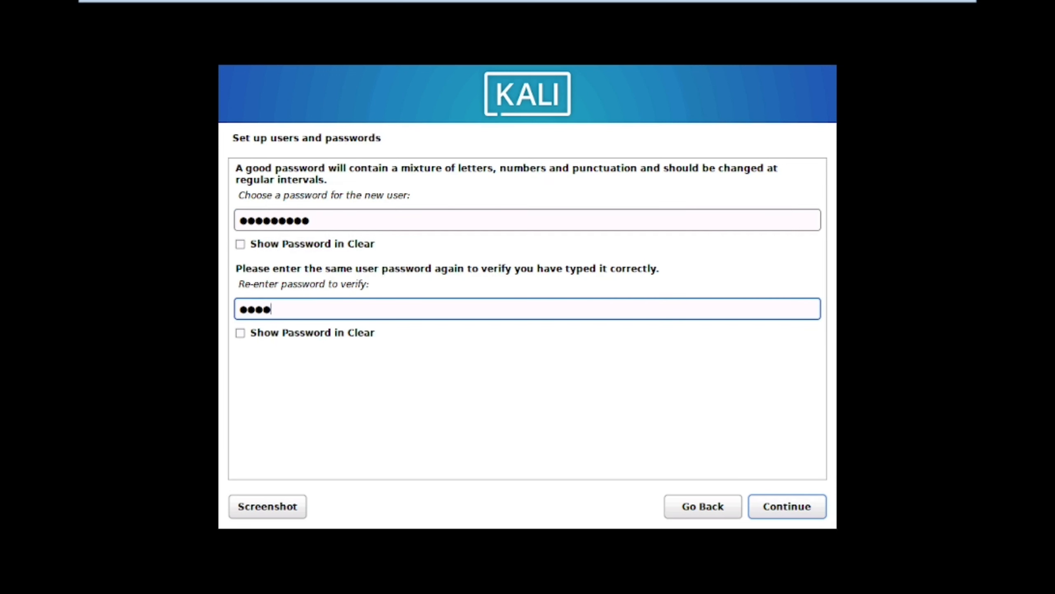
Step: Choose East Indiana as the time zone
click(790, 507)
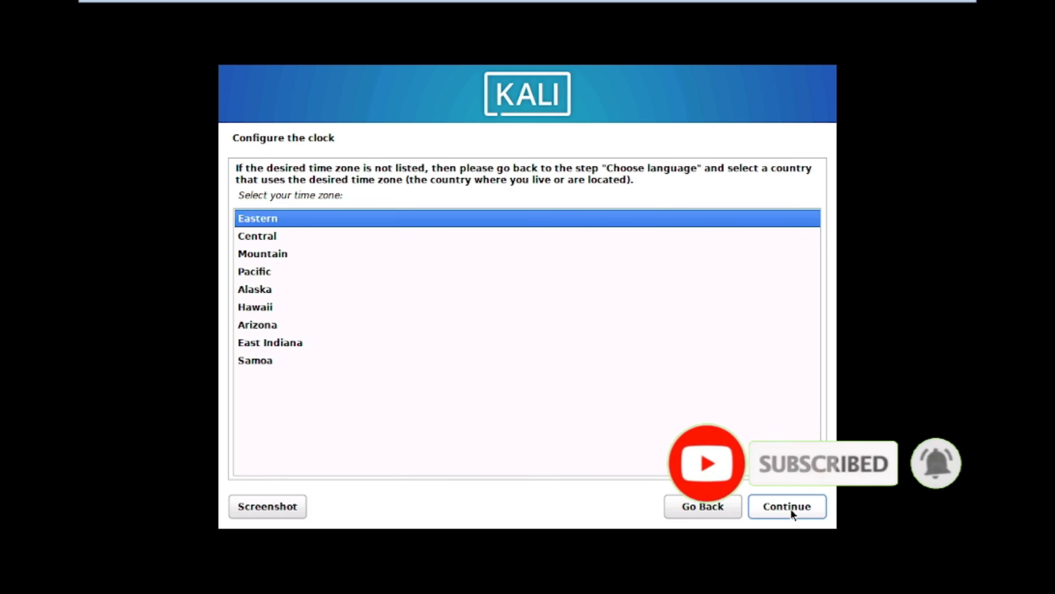
click(288, 342)
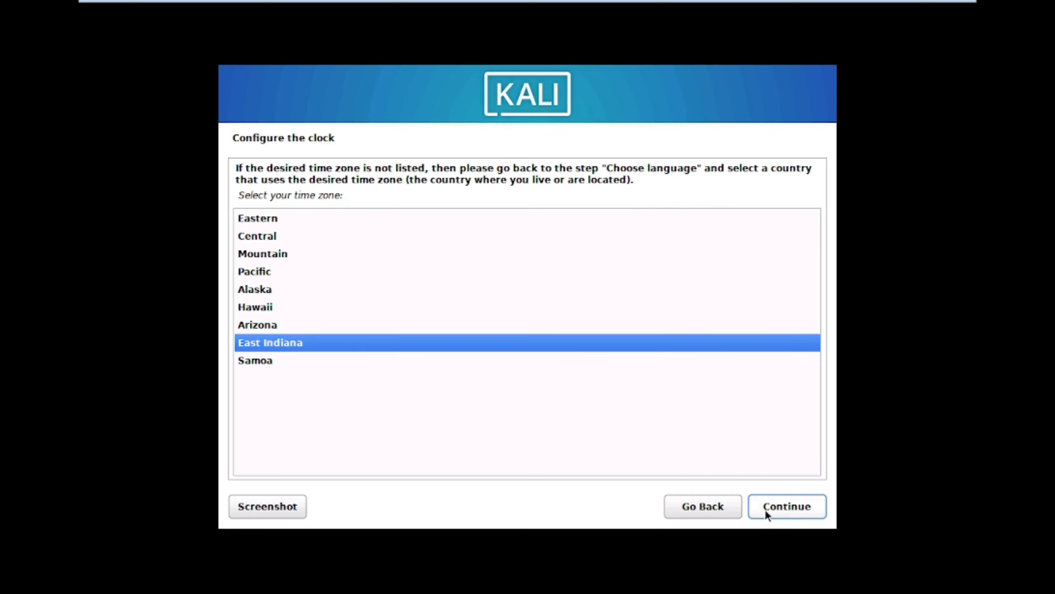
click(777, 510)
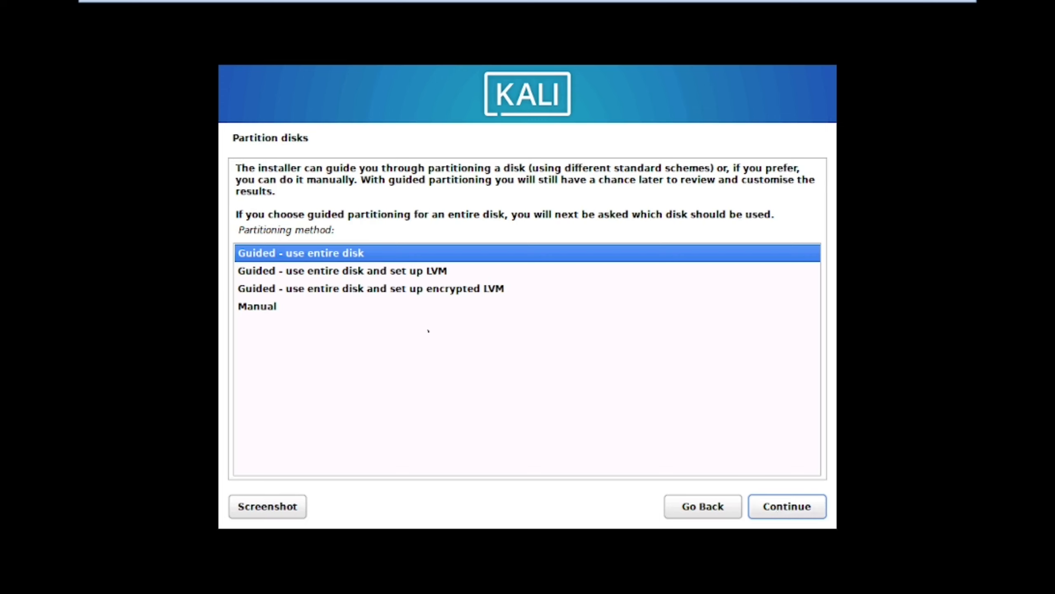
Step: Choose Manual partitioning to reach the overview listing the 21.5 GB sda disk
click(304, 254)
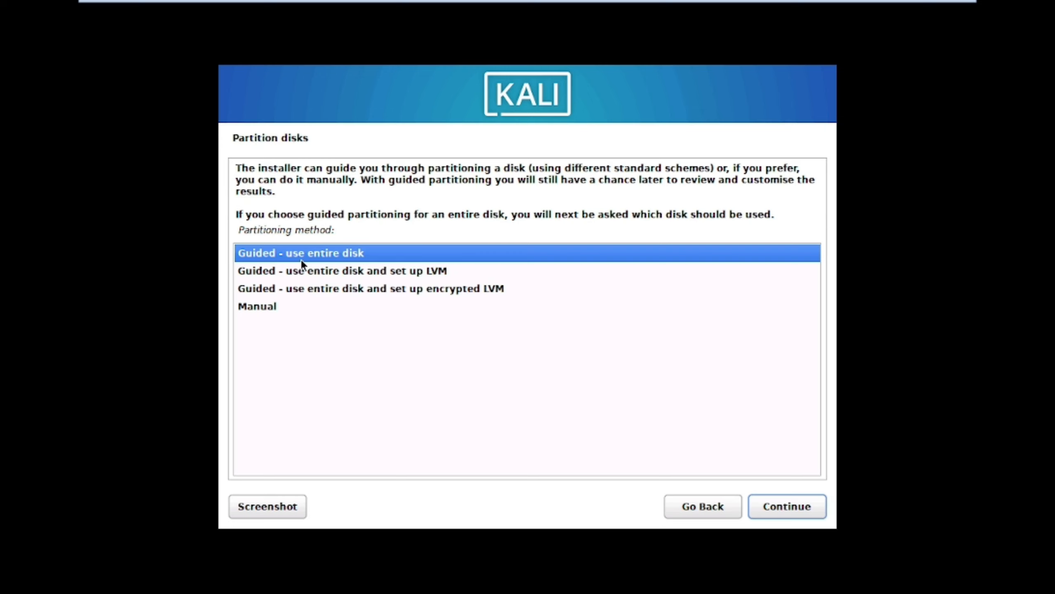
click(252, 307)
click(784, 512)
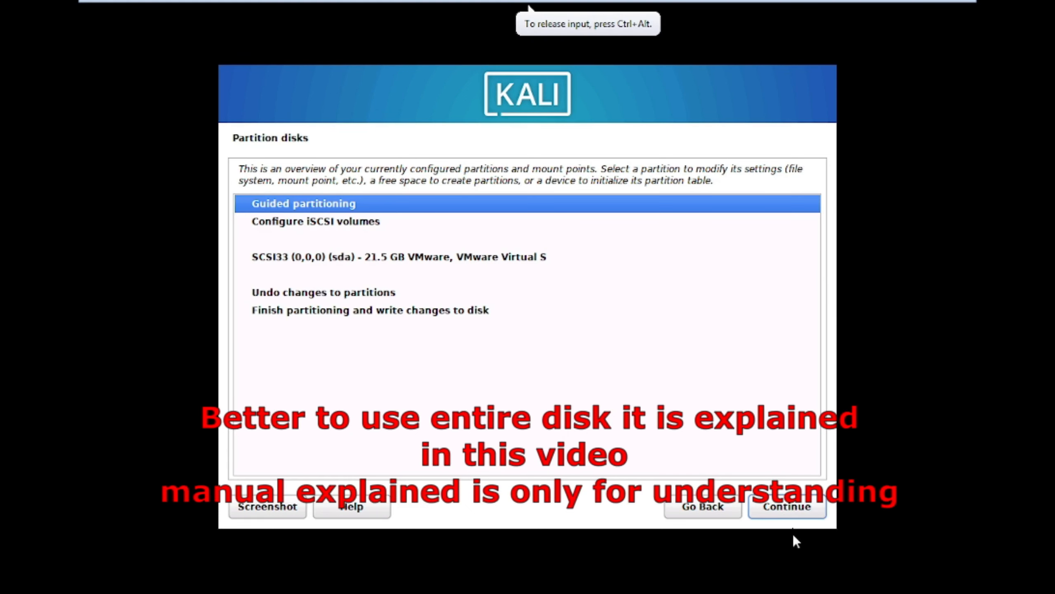
Step: Create a new empty partition table on sda and select its 21.5 GB free space
click(409, 257)
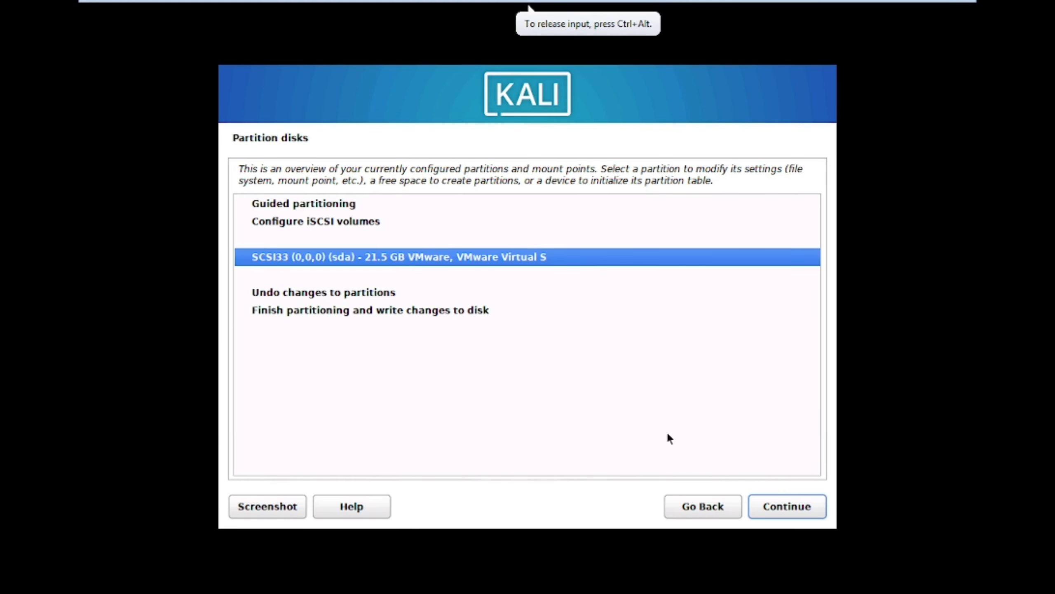
click(793, 506)
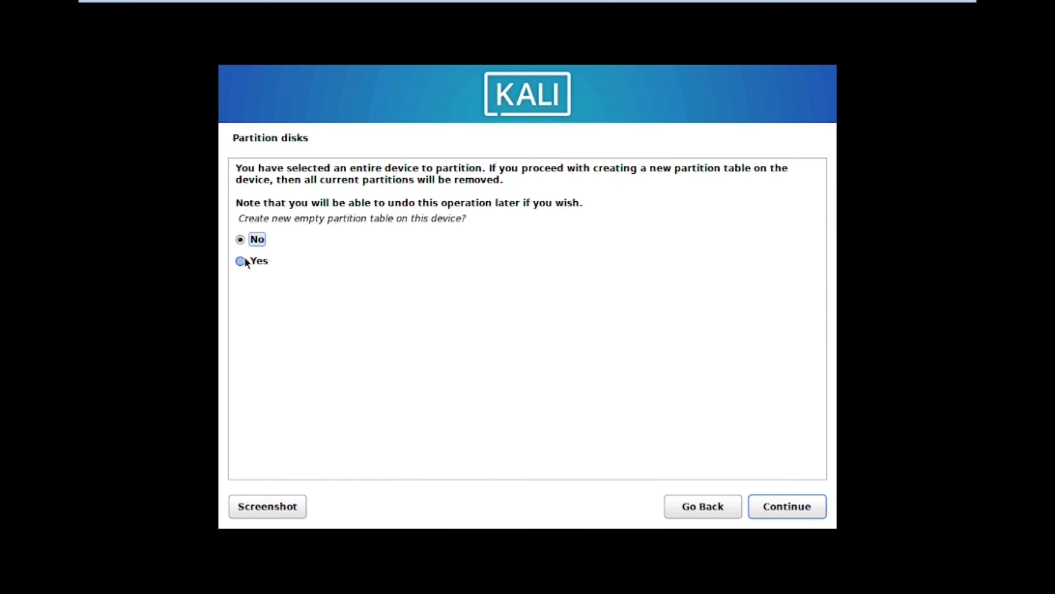
click(240, 261)
click(780, 511)
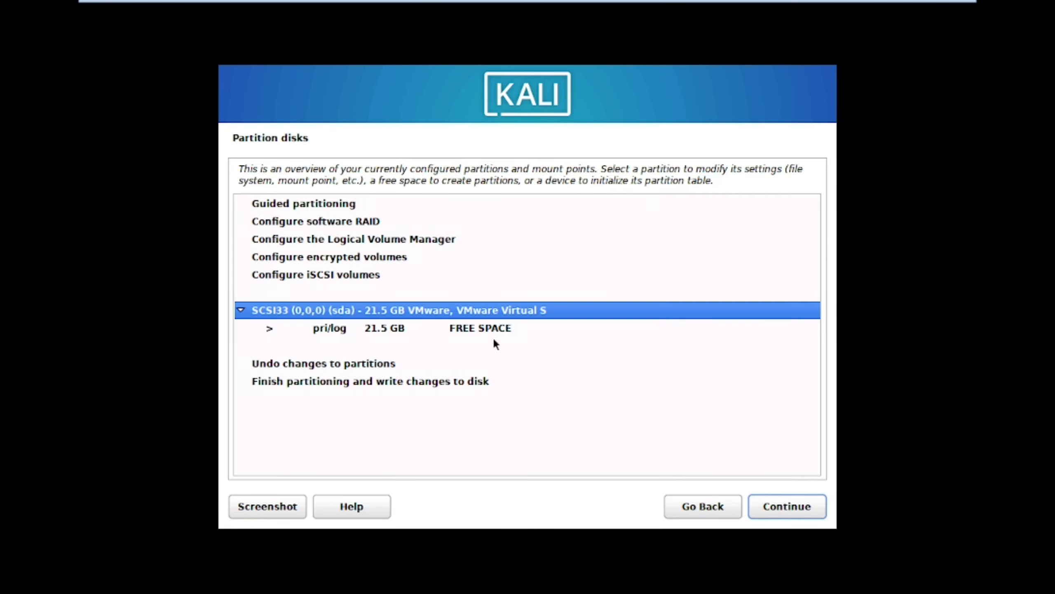
click(469, 333)
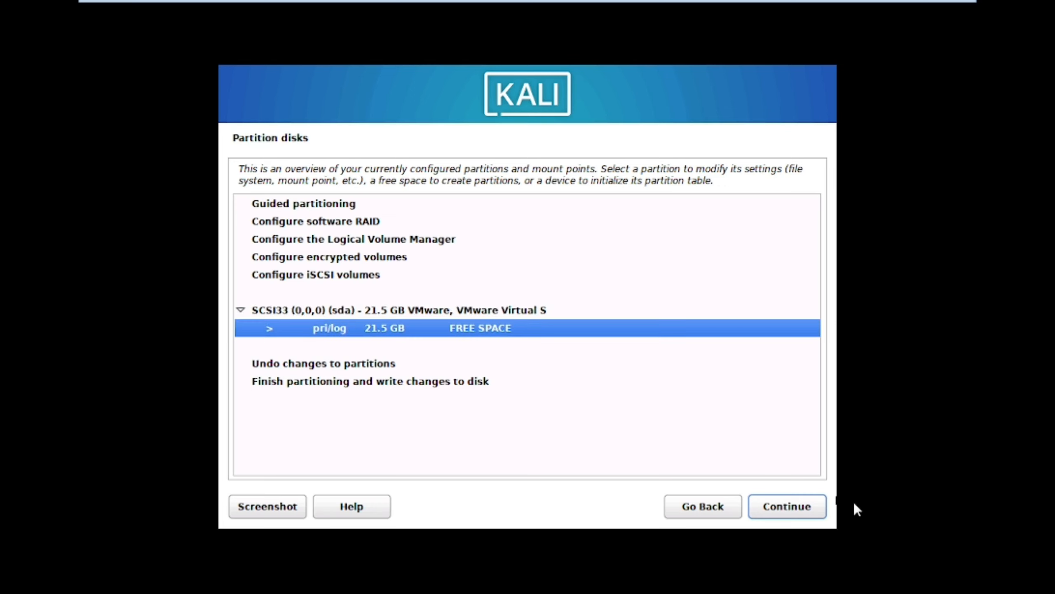
Step: Create a 15000 MB primary ext4 partition at the beginning, mounted at /
click(788, 504)
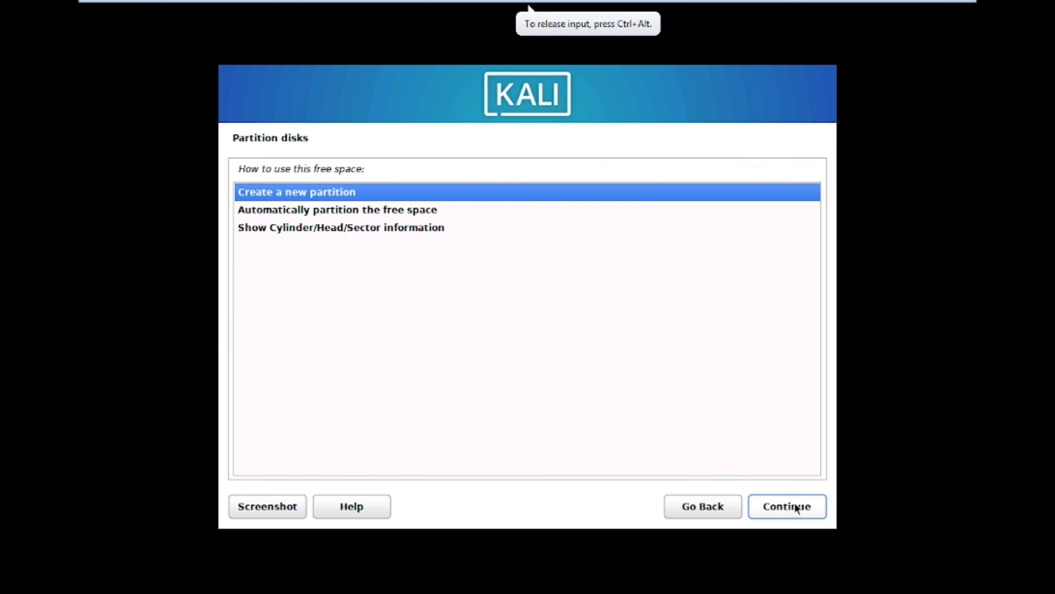
click(786, 512)
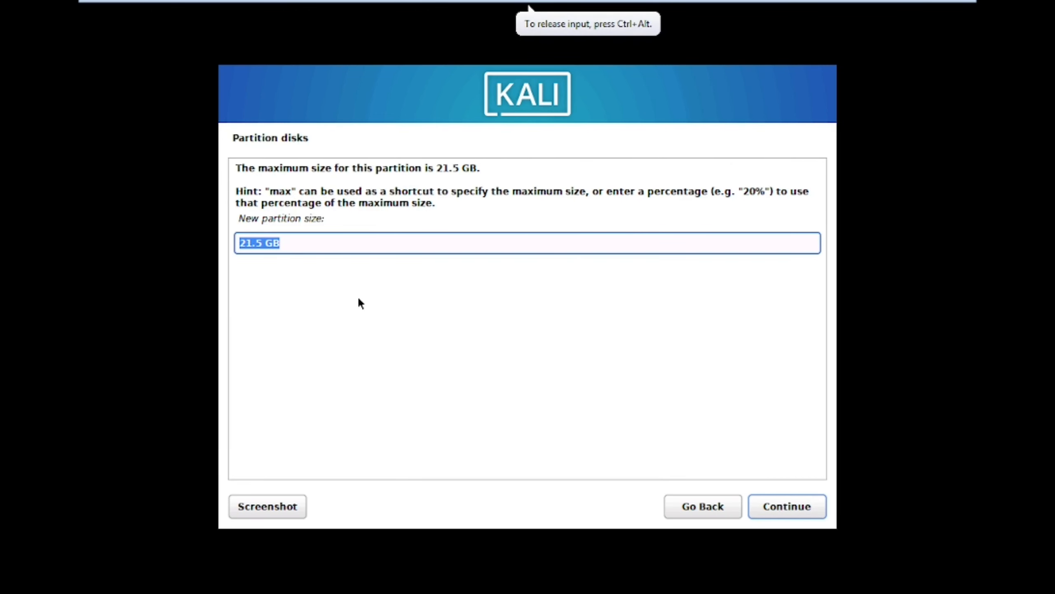
text(15000)
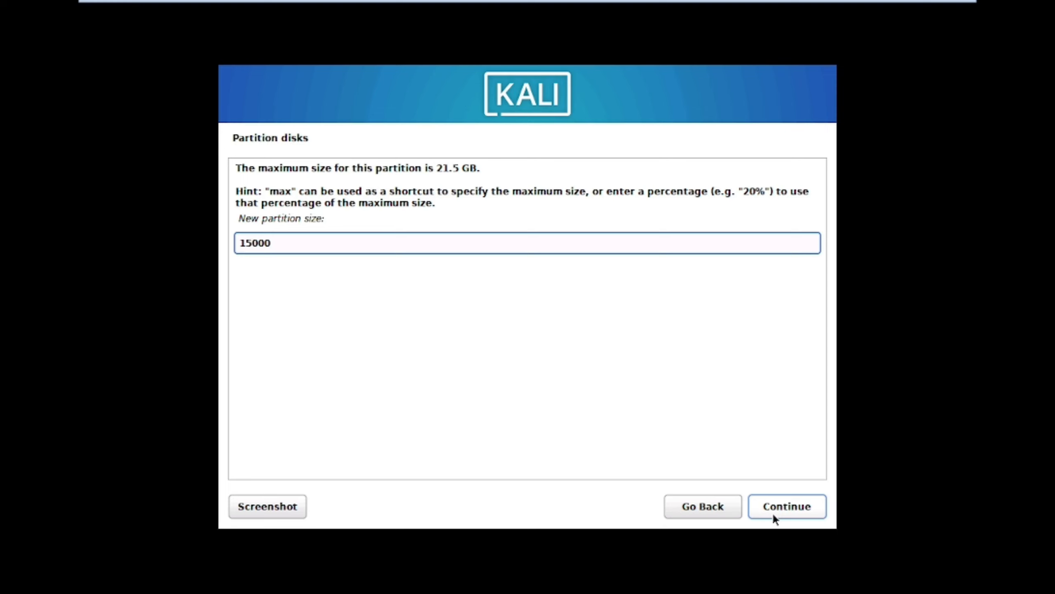
click(816, 507)
click(796, 495)
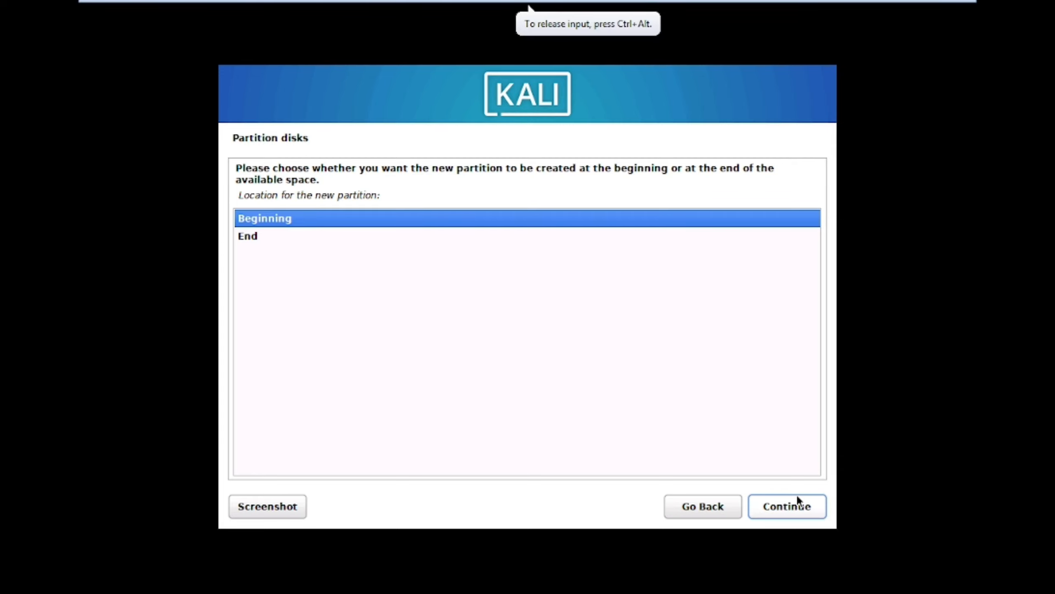
click(800, 506)
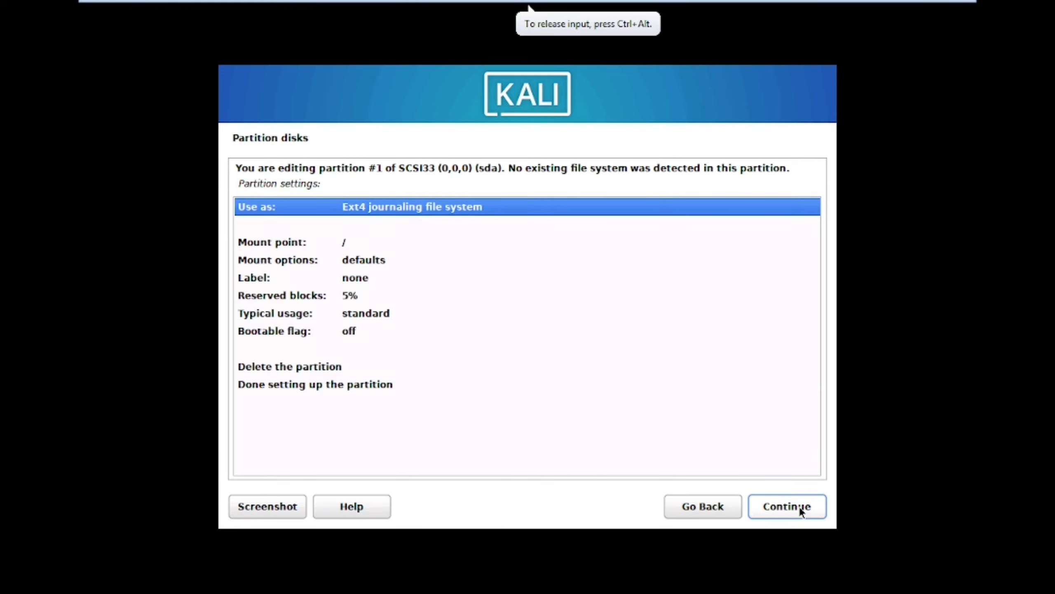
click(799, 510)
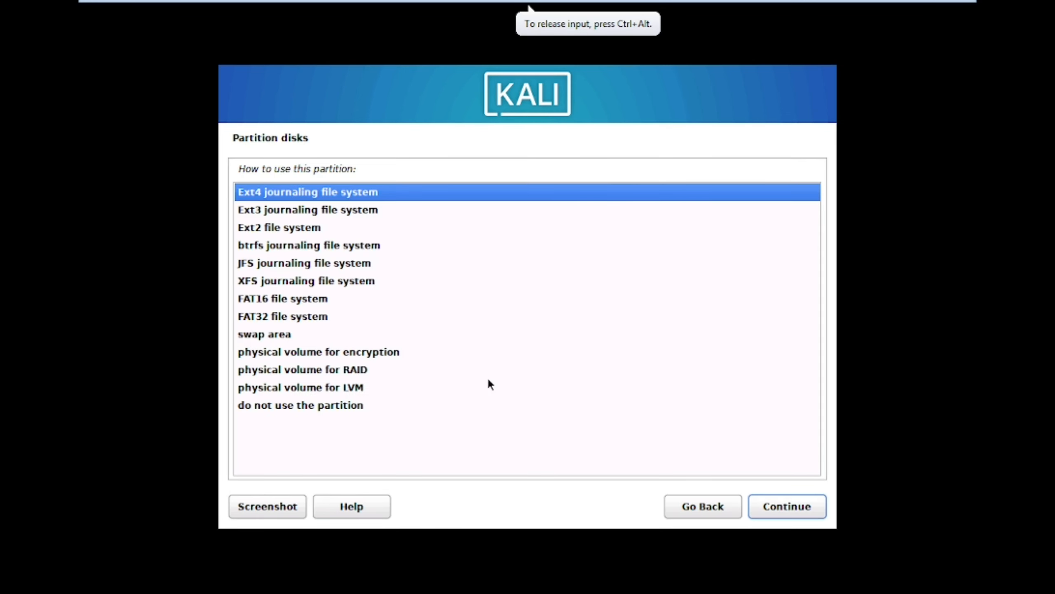
click(813, 506)
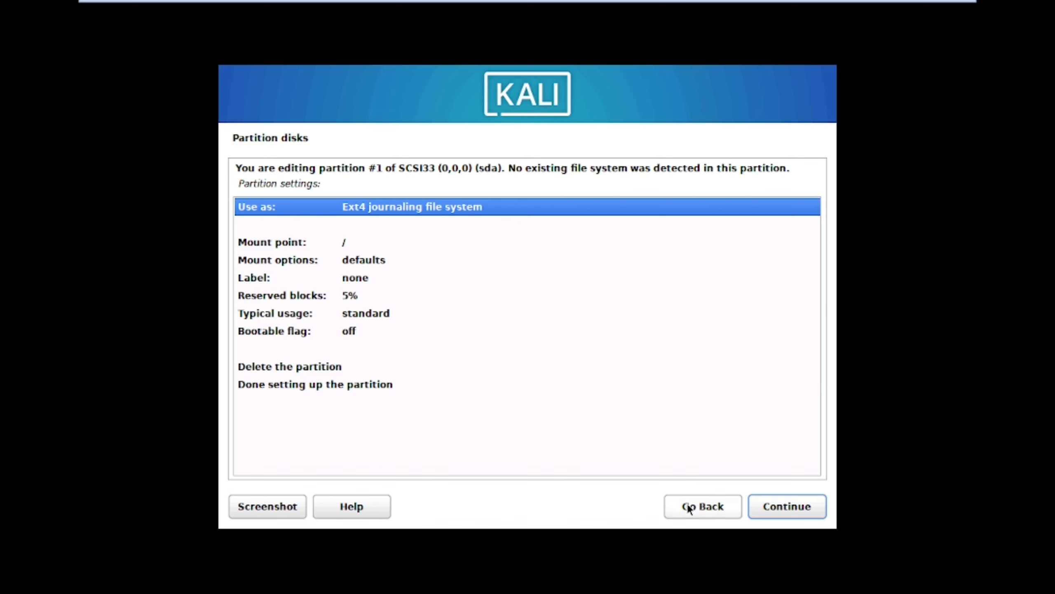
click(259, 385)
key(Return)
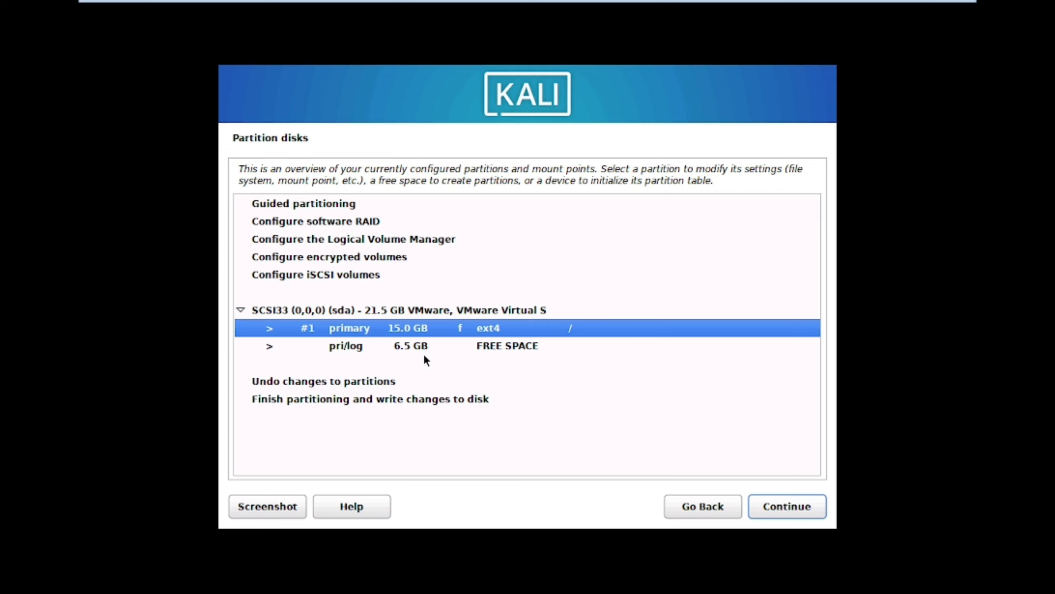
Step: Create a second primary partition using the full remaining 6.5 GB
click(424, 354)
click(820, 512)
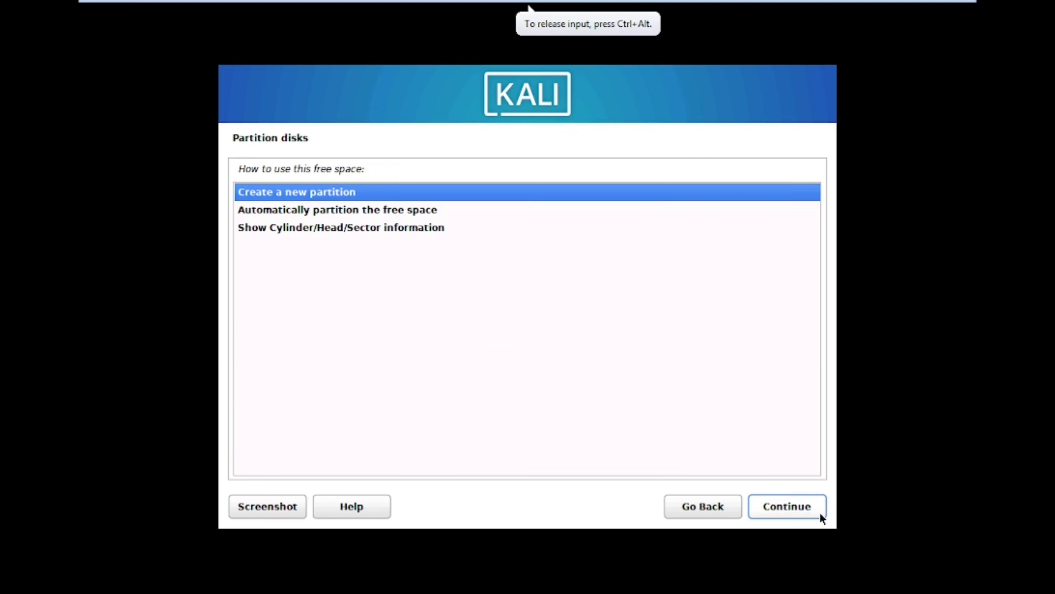
click(776, 515)
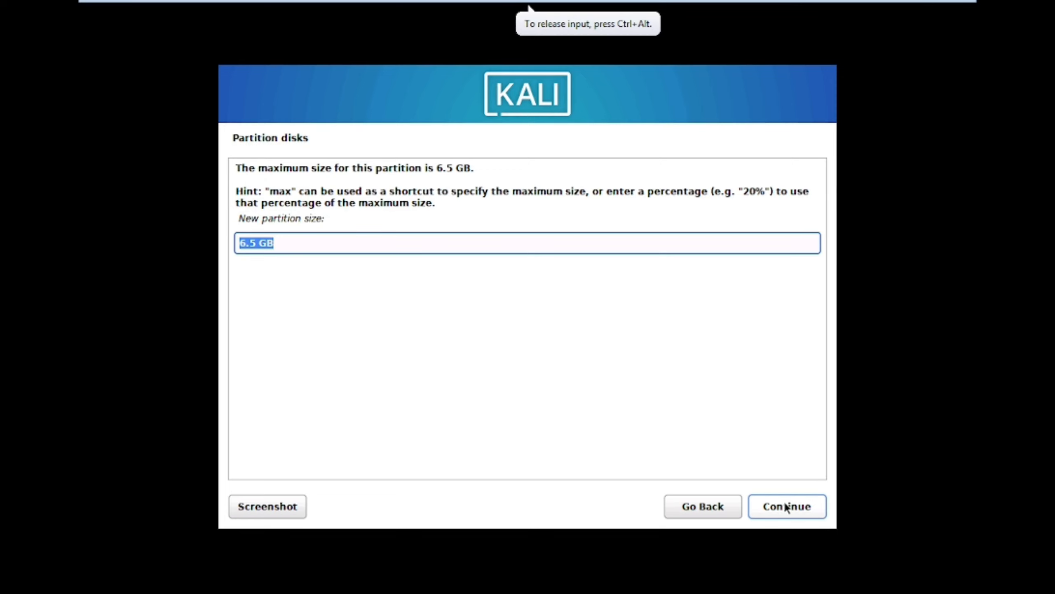
click(783, 500)
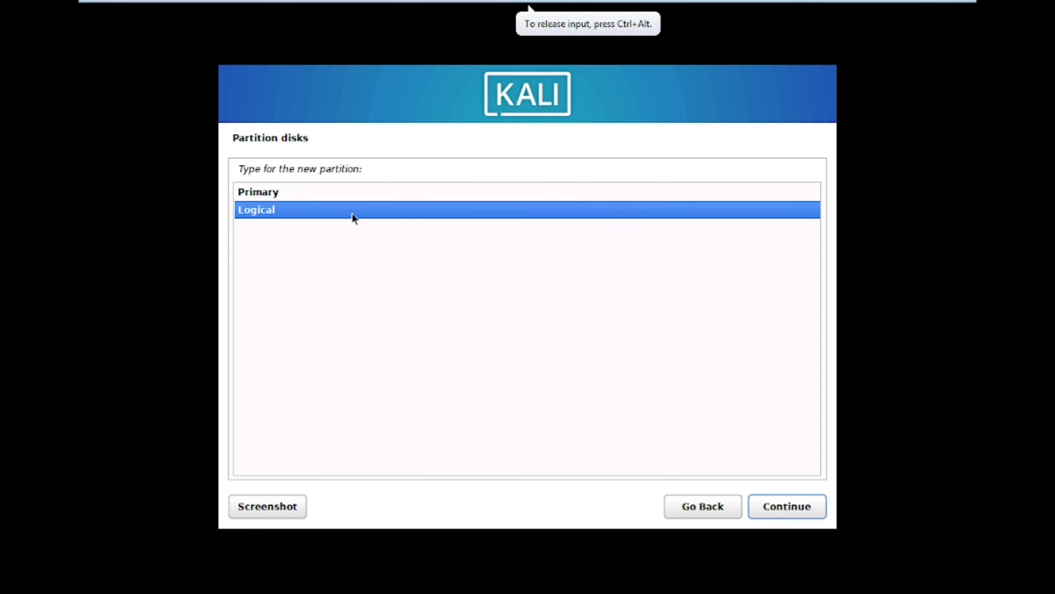
click(292, 195)
click(820, 514)
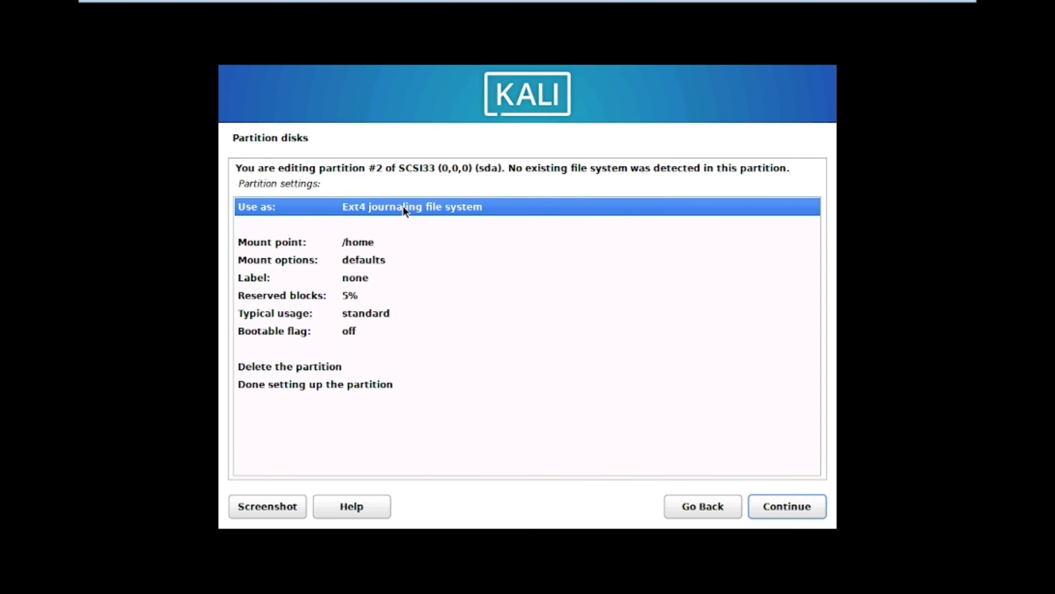
Step: Set the new partition to be used as swap area and finish it
double_click(403, 205)
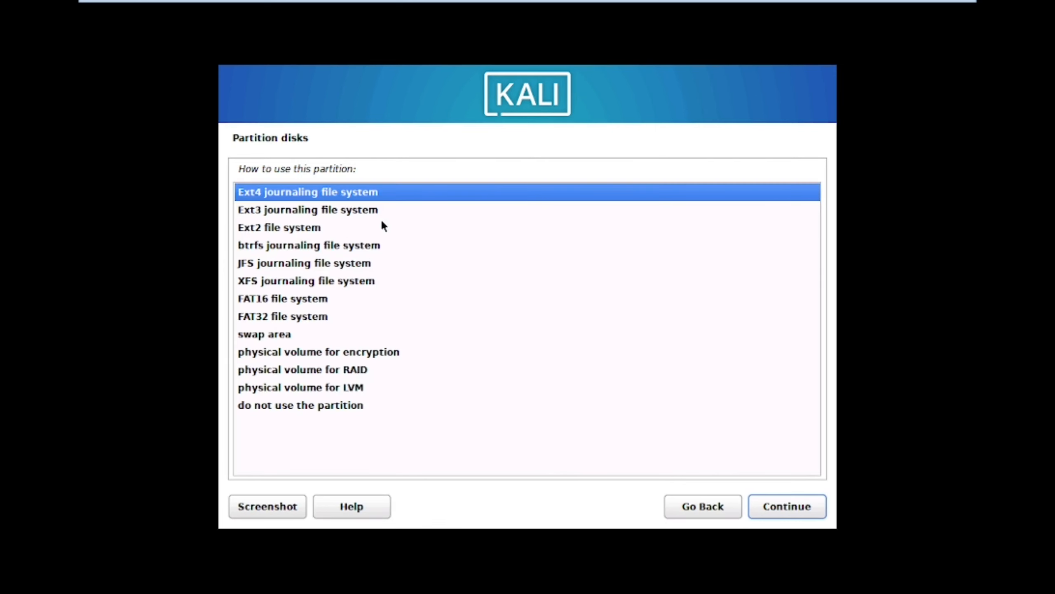
double_click(277, 333)
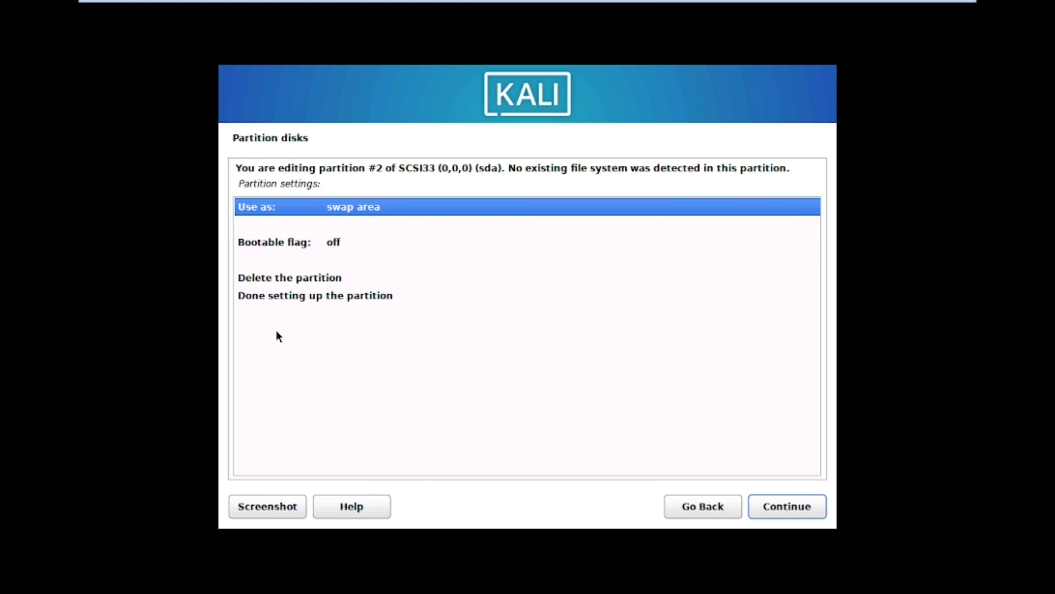
click(335, 298)
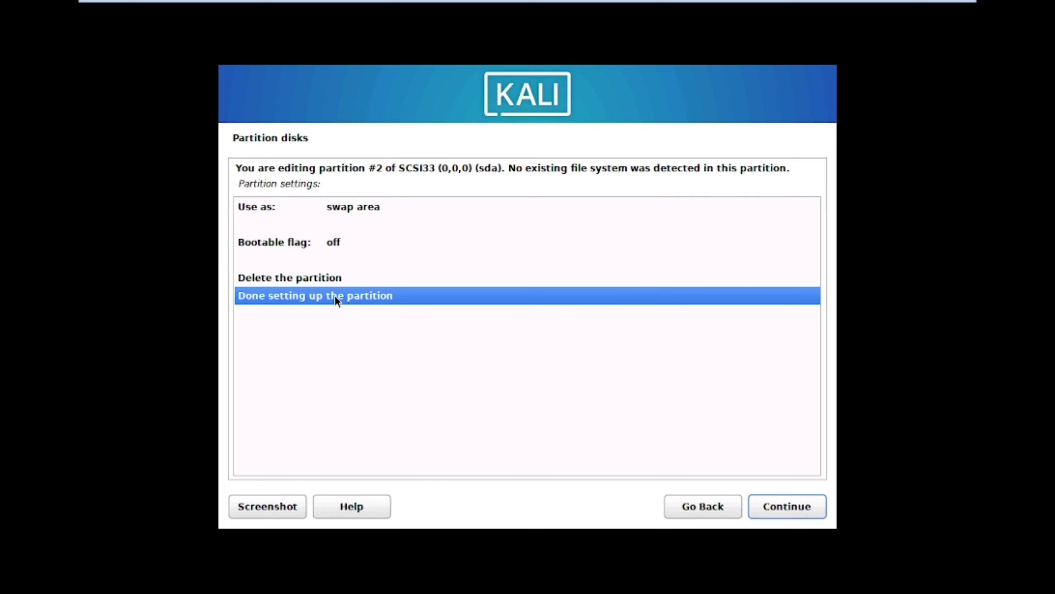
click(785, 511)
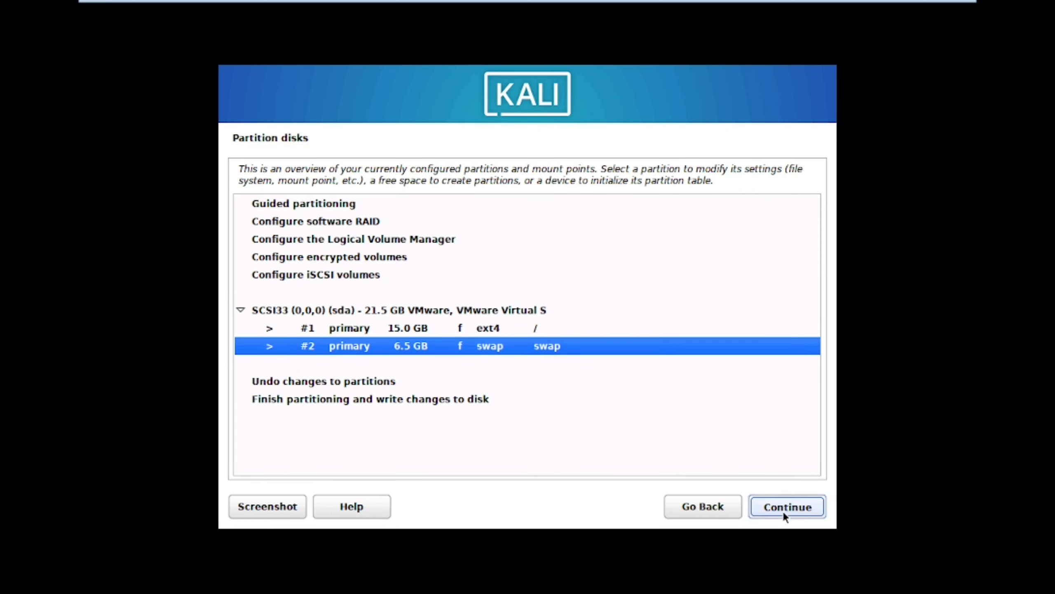
Step: Finish partitioning and confirm writing the ext4 and swap changes to disk
click(380, 398)
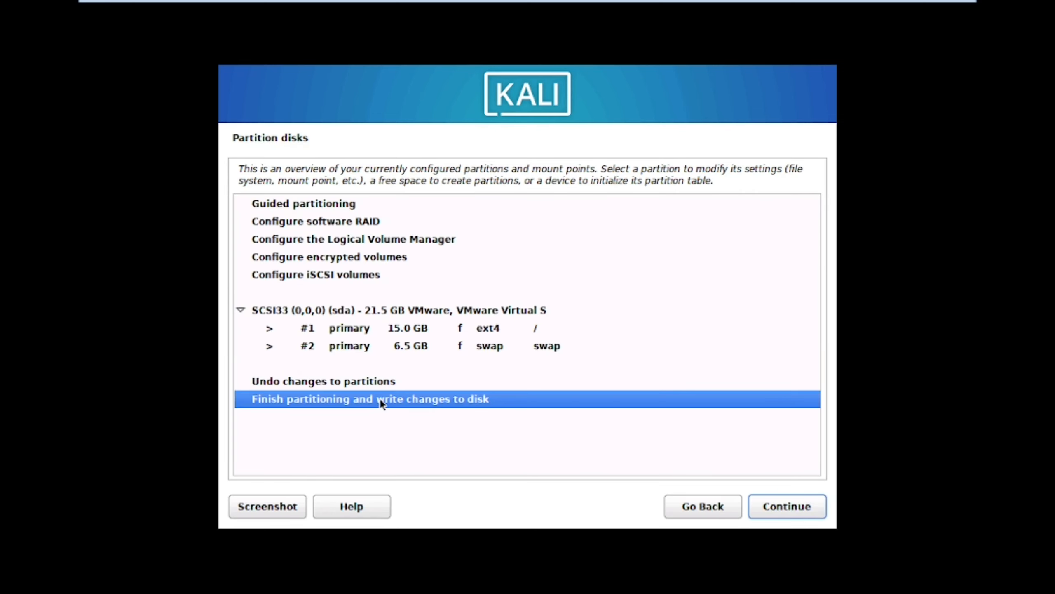
click(795, 509)
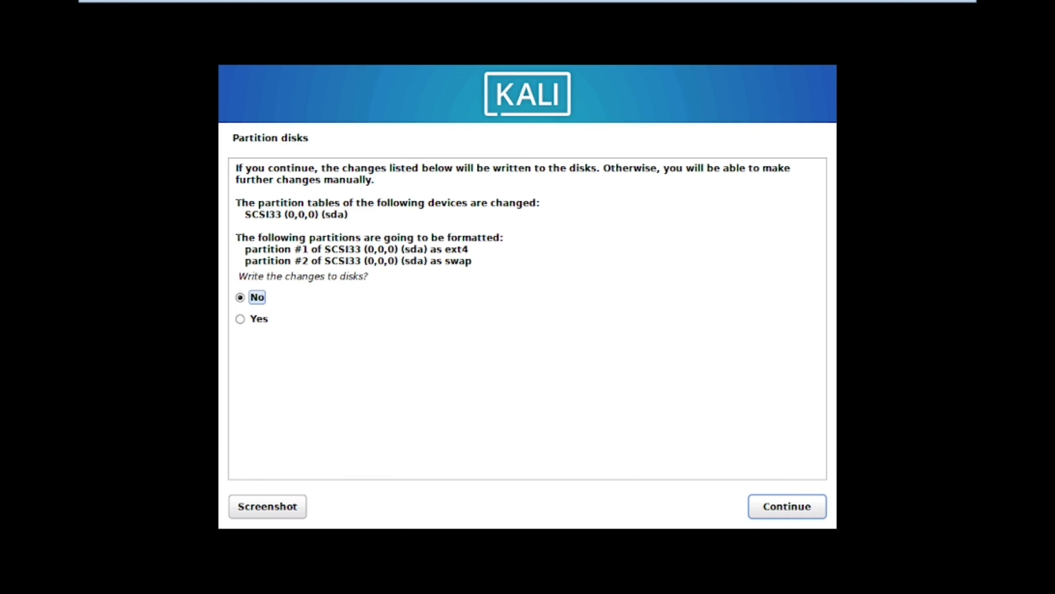
click(259, 319)
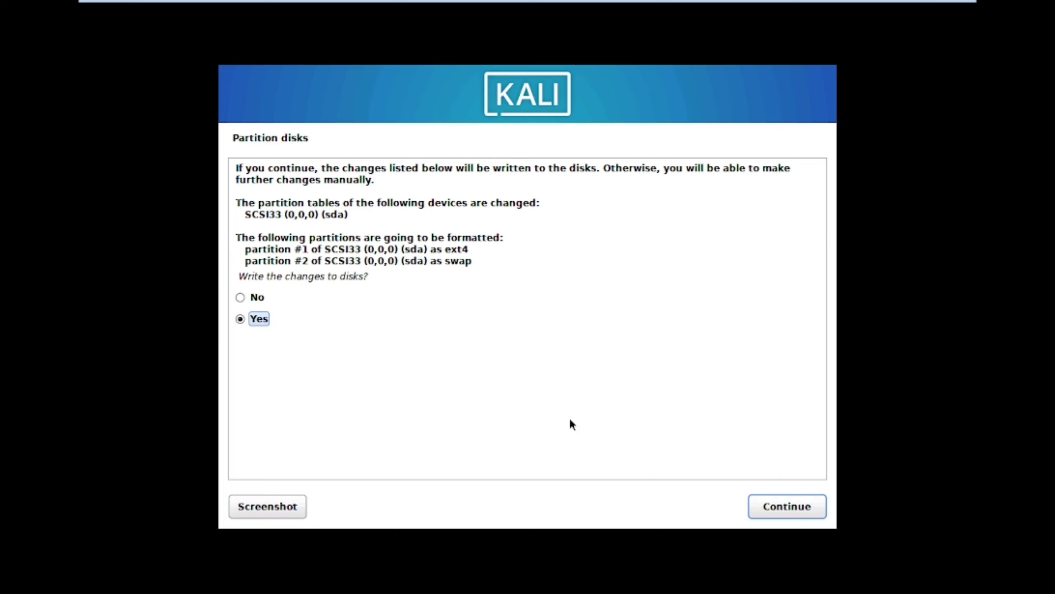
click(768, 505)
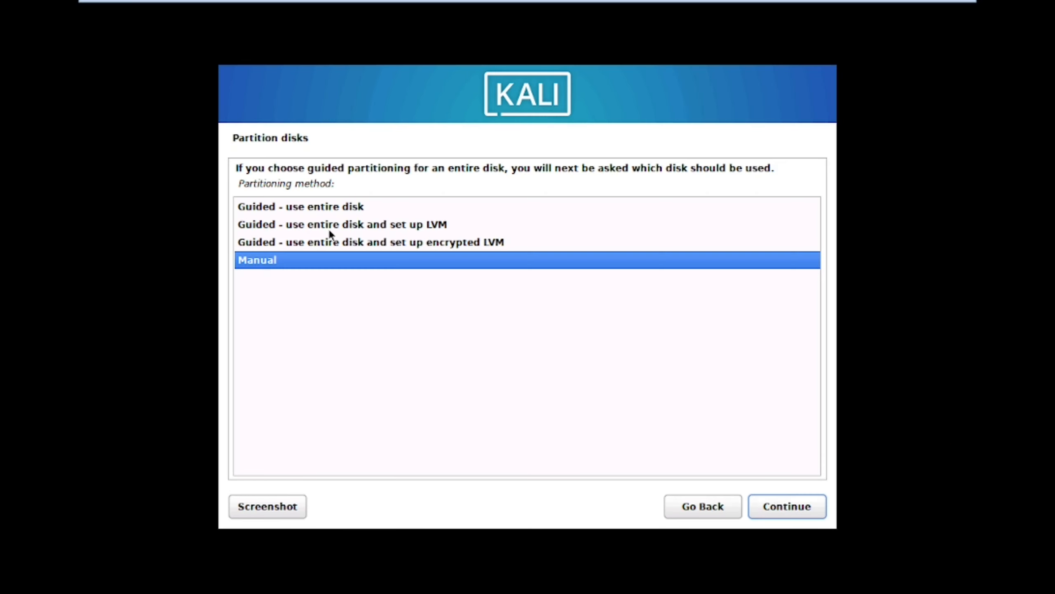
Step: Guided-partition the entire 21.5 GB SCSI33 disk with all files in one partition, then finish partitioning
click(315, 208)
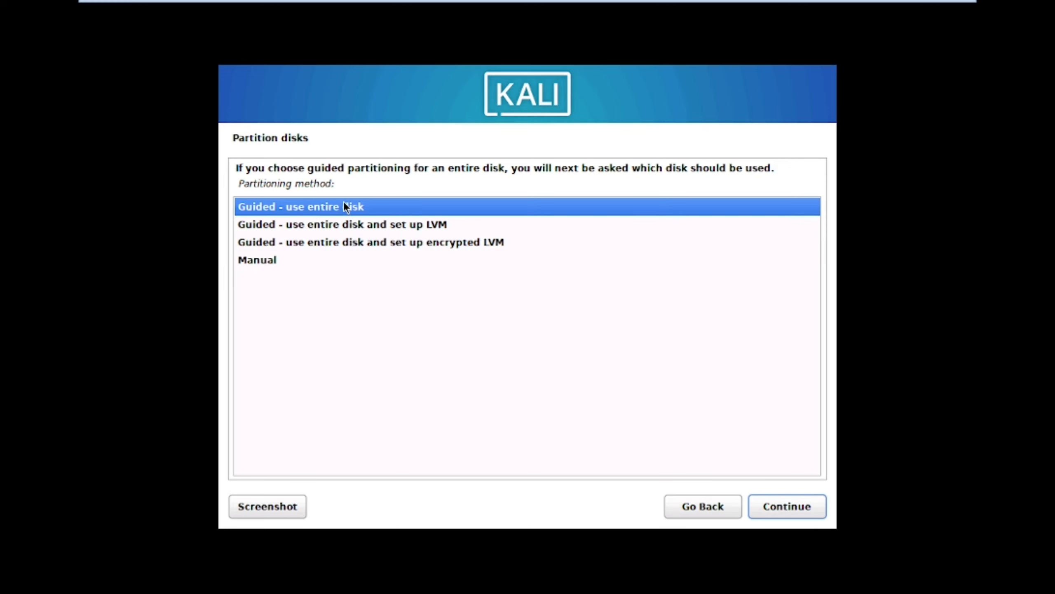
click(795, 509)
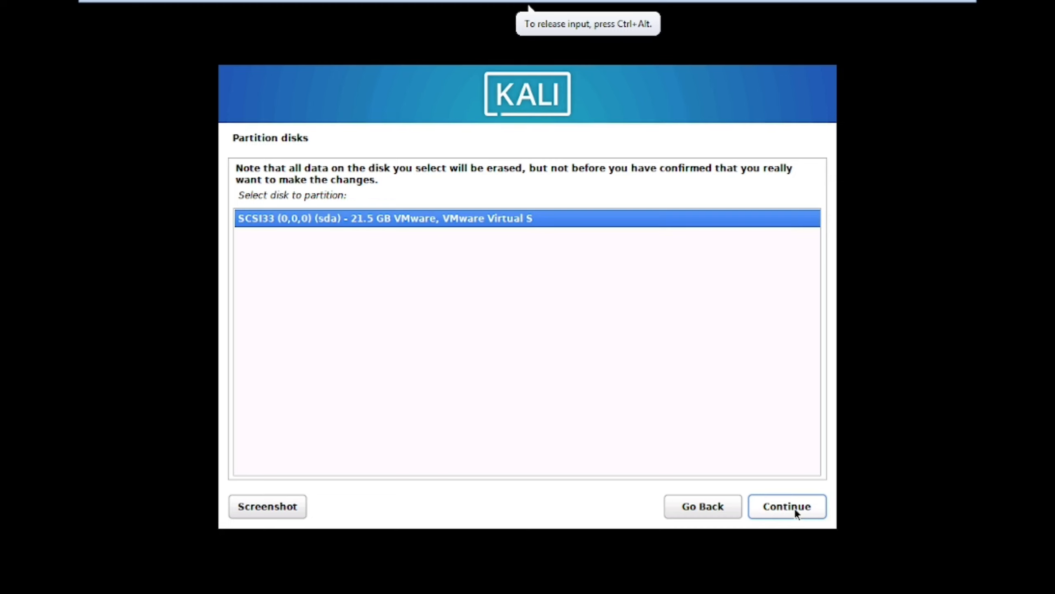
click(795, 508)
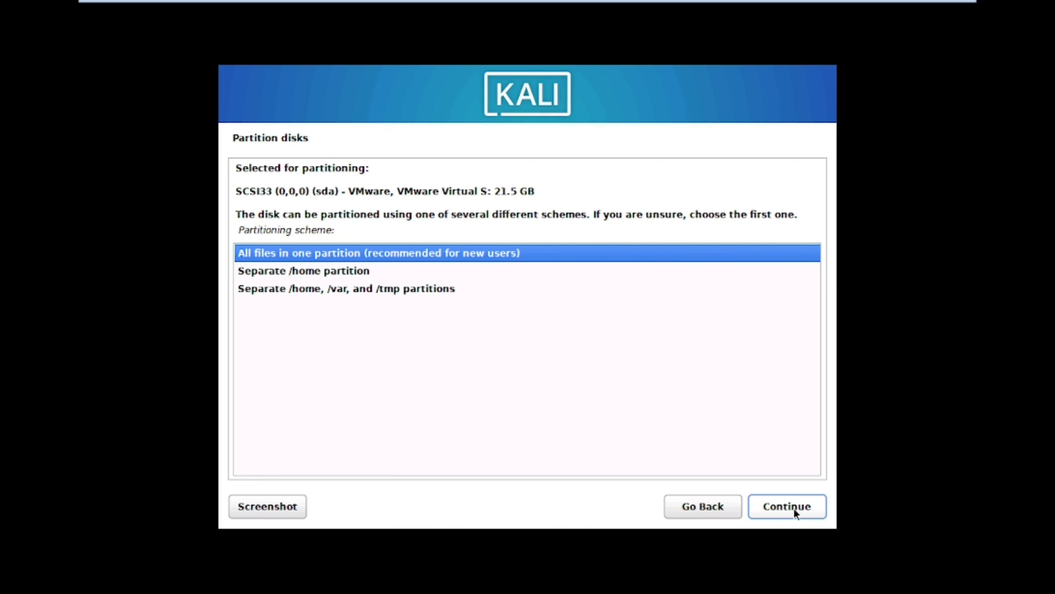
click(793, 508)
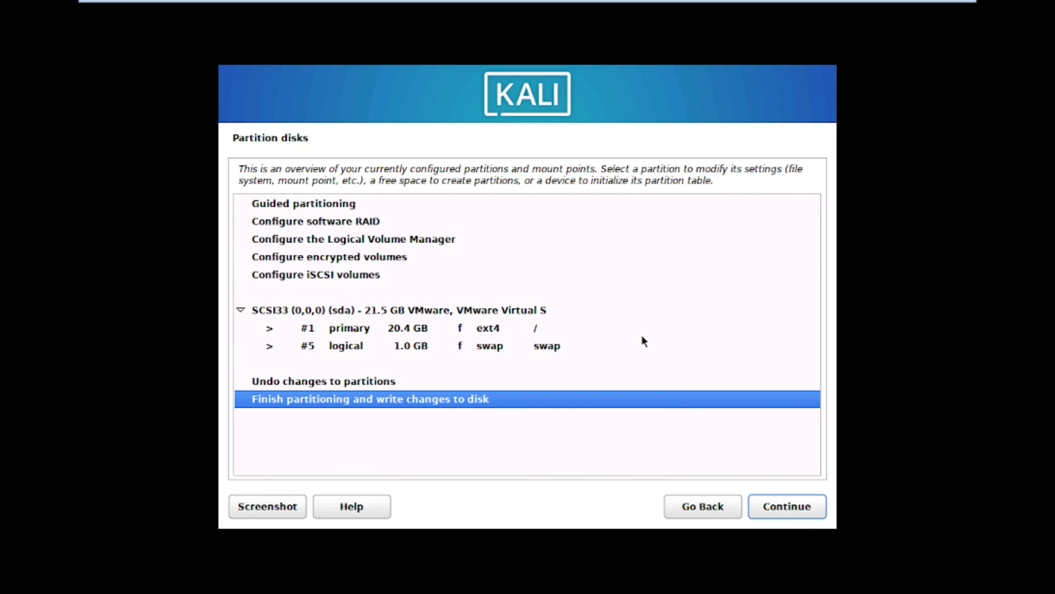
click(812, 512)
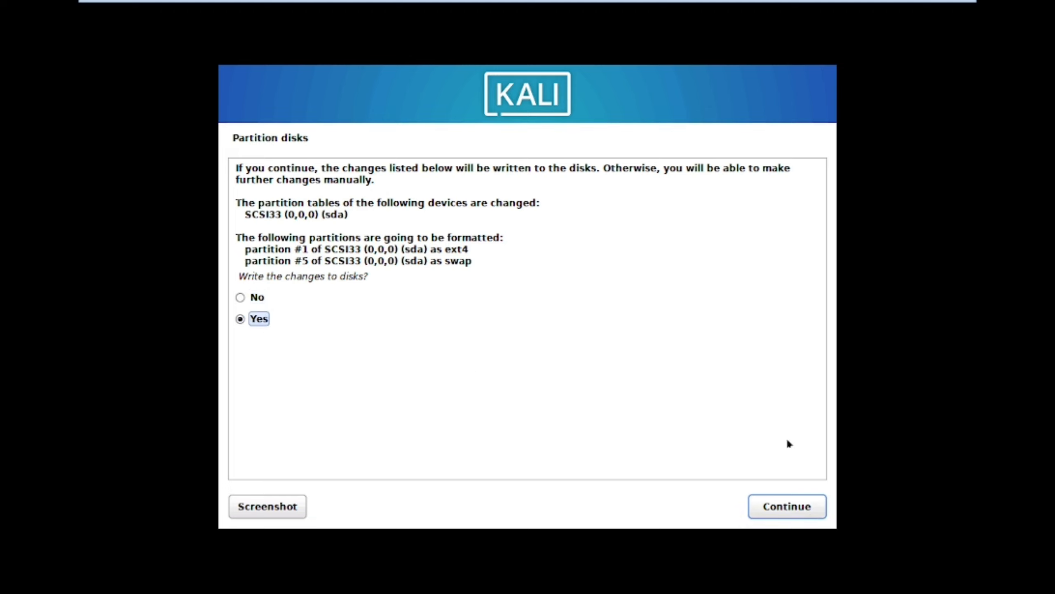
Step: Confirm writing the partitions to disk and start installing the selected software
click(804, 505)
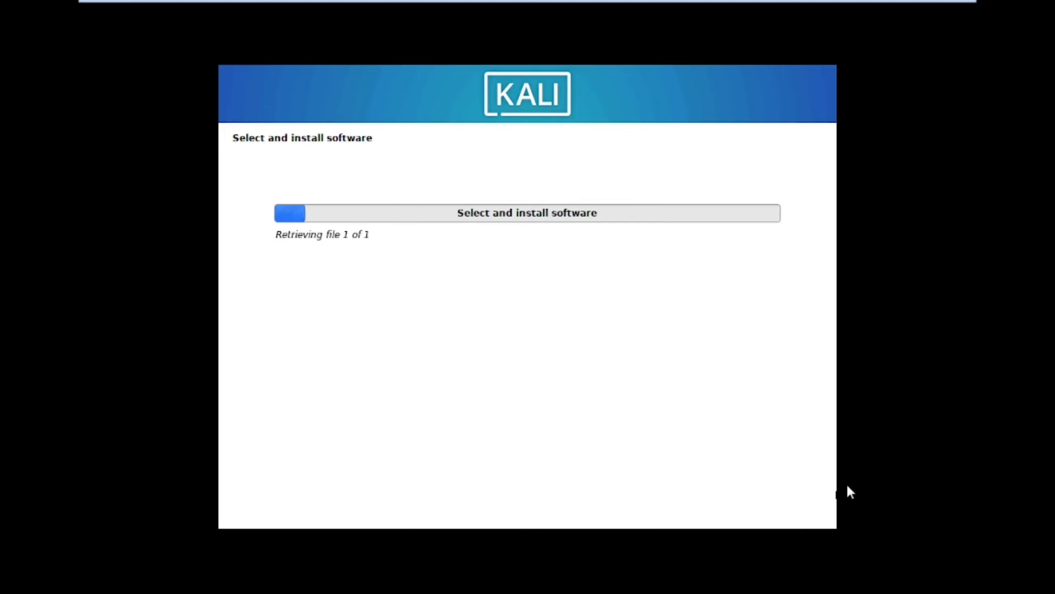
click(783, 504)
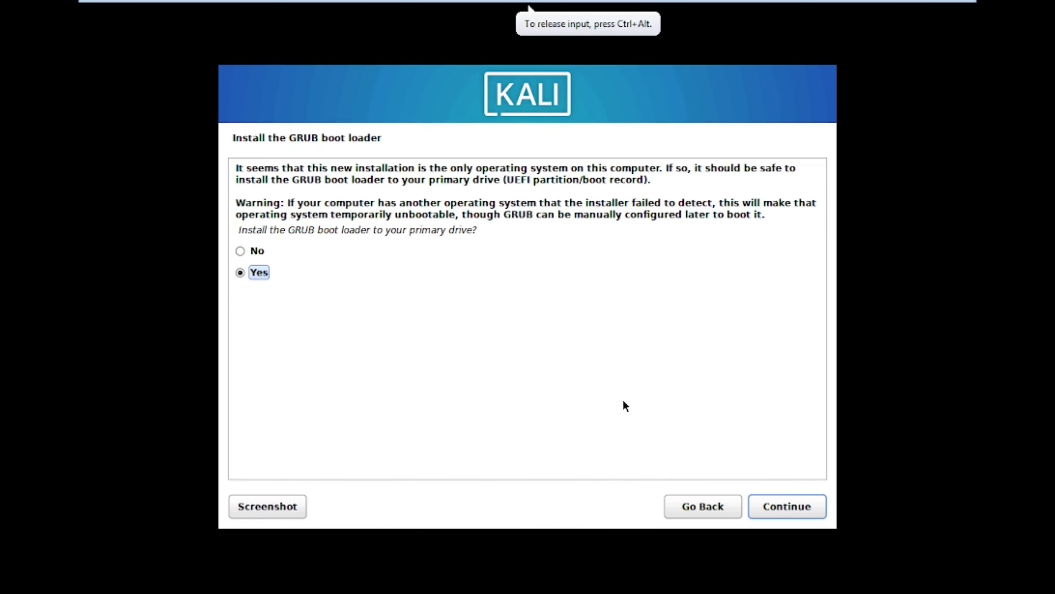
Step: Install the GRUB boot loader onto /dev/sda
click(819, 505)
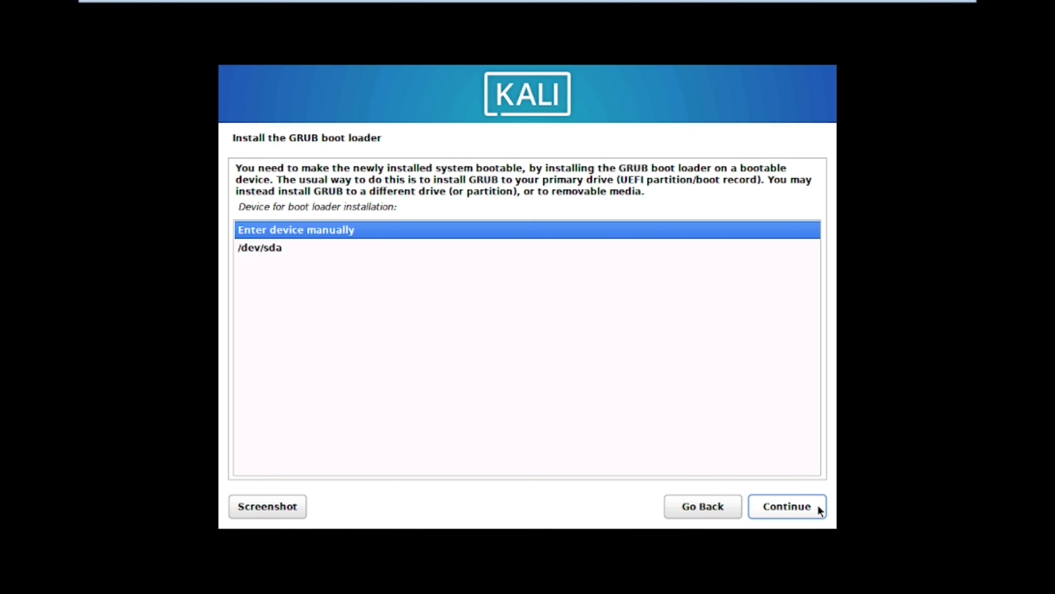
click(254, 255)
click(771, 506)
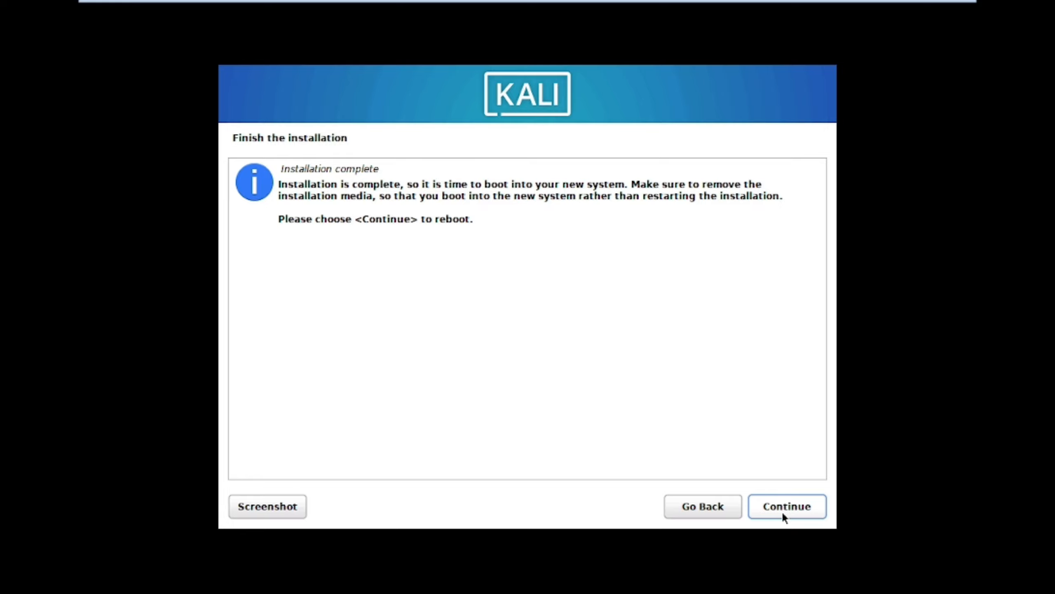
Step: Reboot into the default Kali entry and log in with the created account's username and password
click(782, 510)
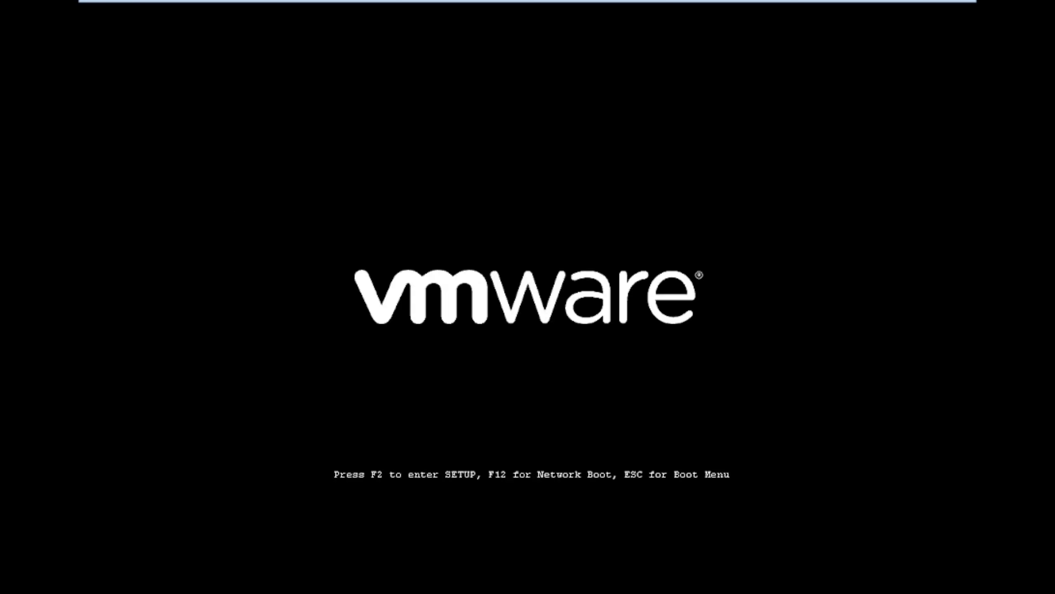
key(Return)
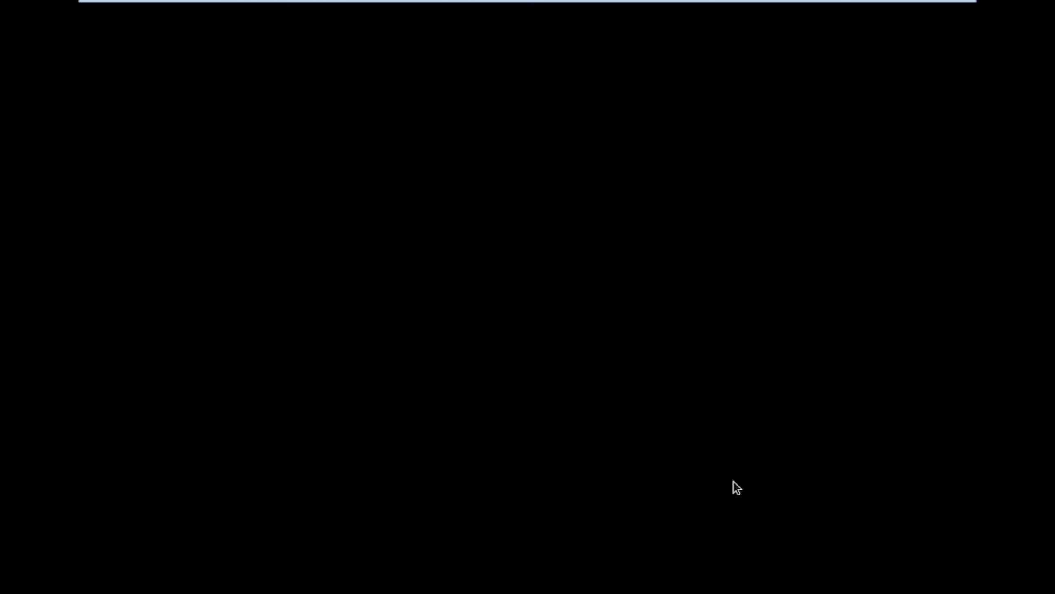
text(dream)
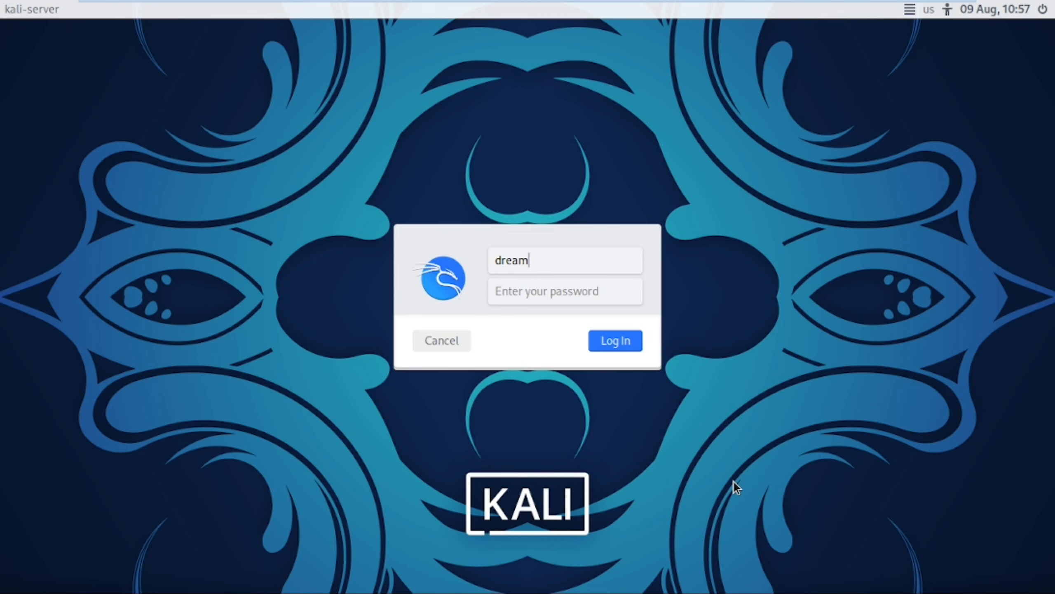
key(Return)
text(•••••••••)
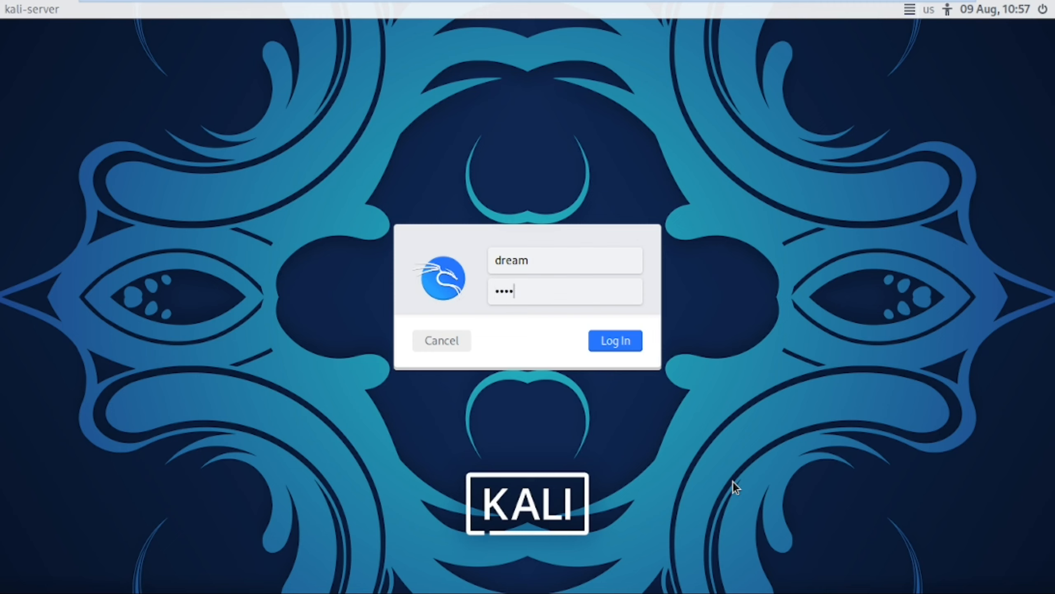
text(•)
key(Return)
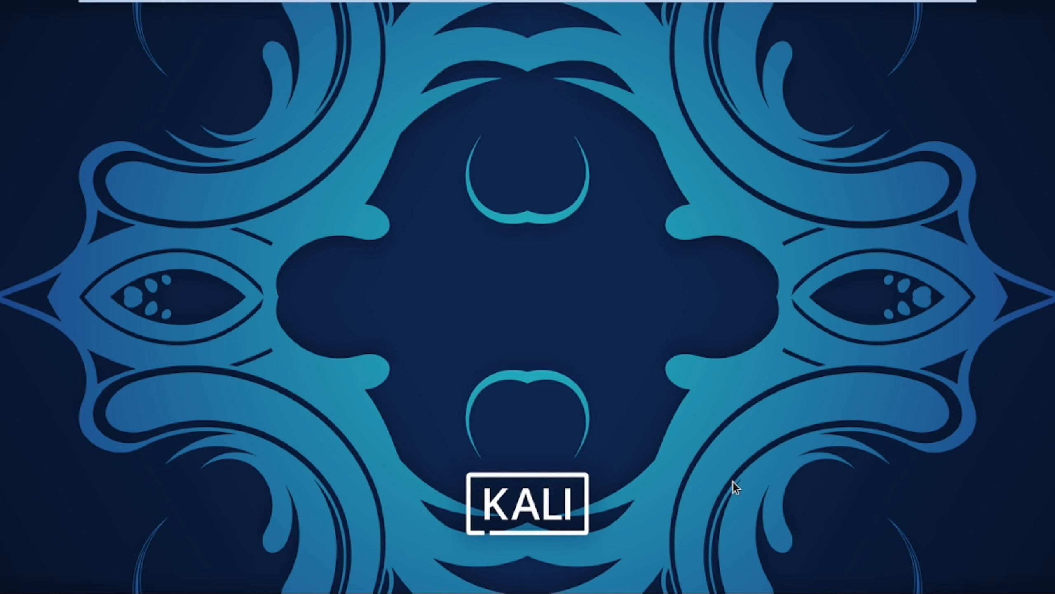